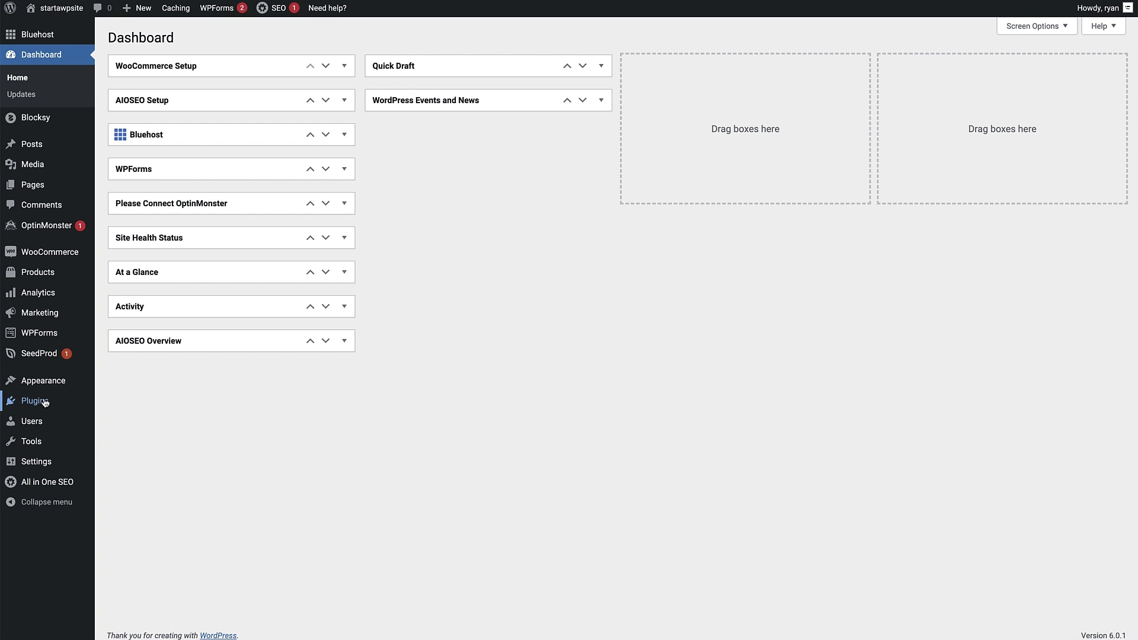
Step: Search the plugin directory for "uncanny", then install and activate the Uncanny Automator plugin
{"action": "mouse_move", "coordinate": [44, 402]}
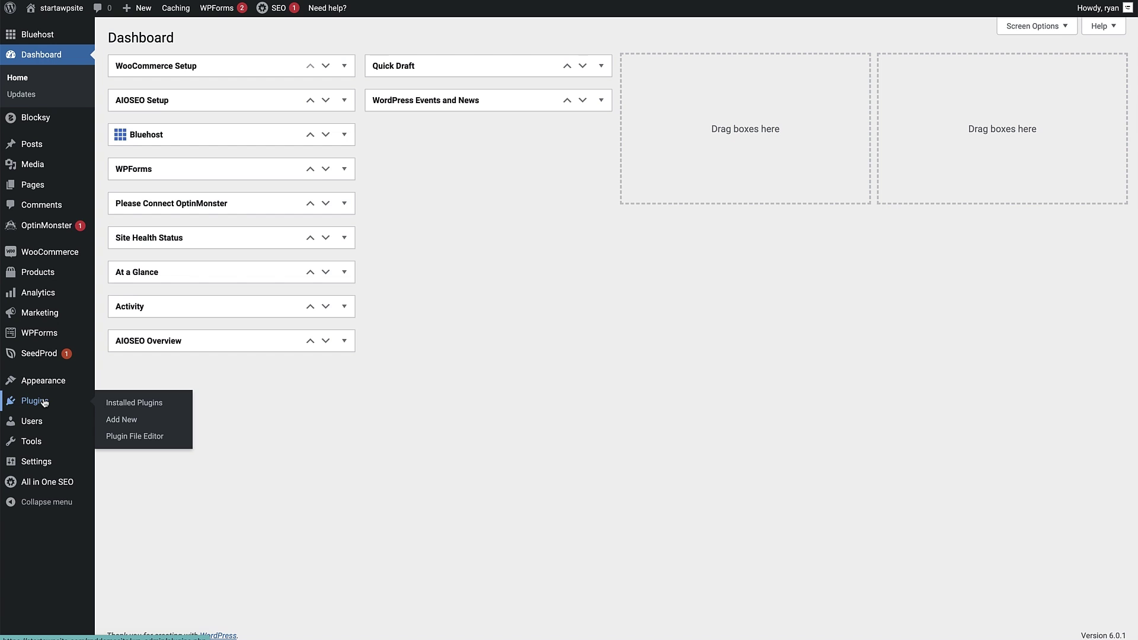
{"action": "left_click", "coordinate": [122, 420]}
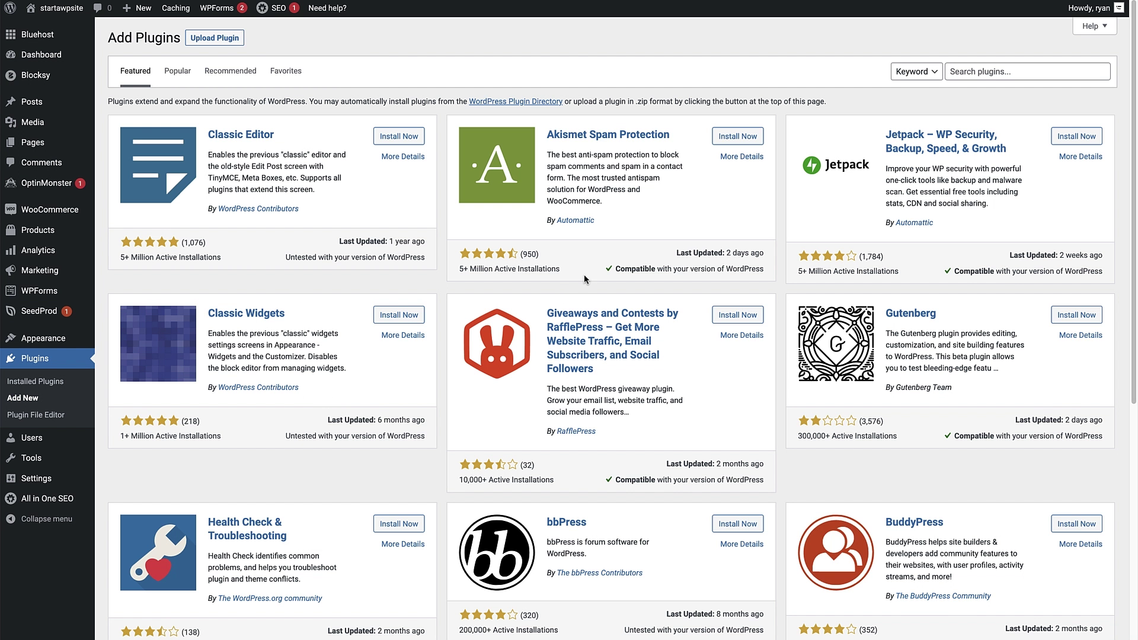
{"action": "left_click", "coordinate": [985, 74]}
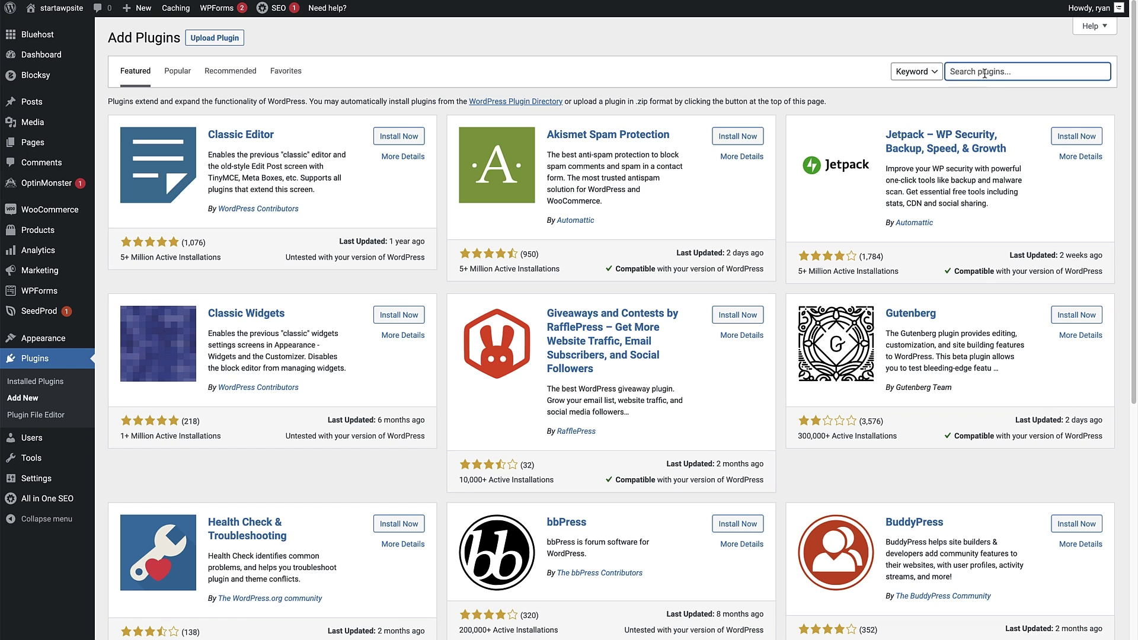
{"action": "type", "text": "uncanny"}
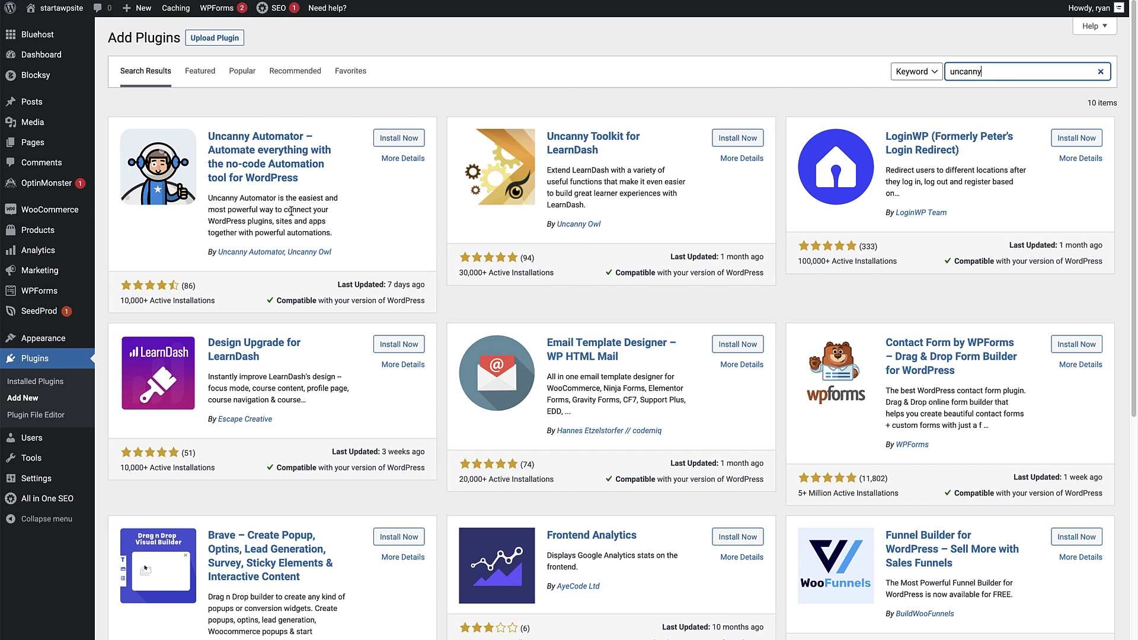
{"action": "left_click", "coordinate": [392, 142]}
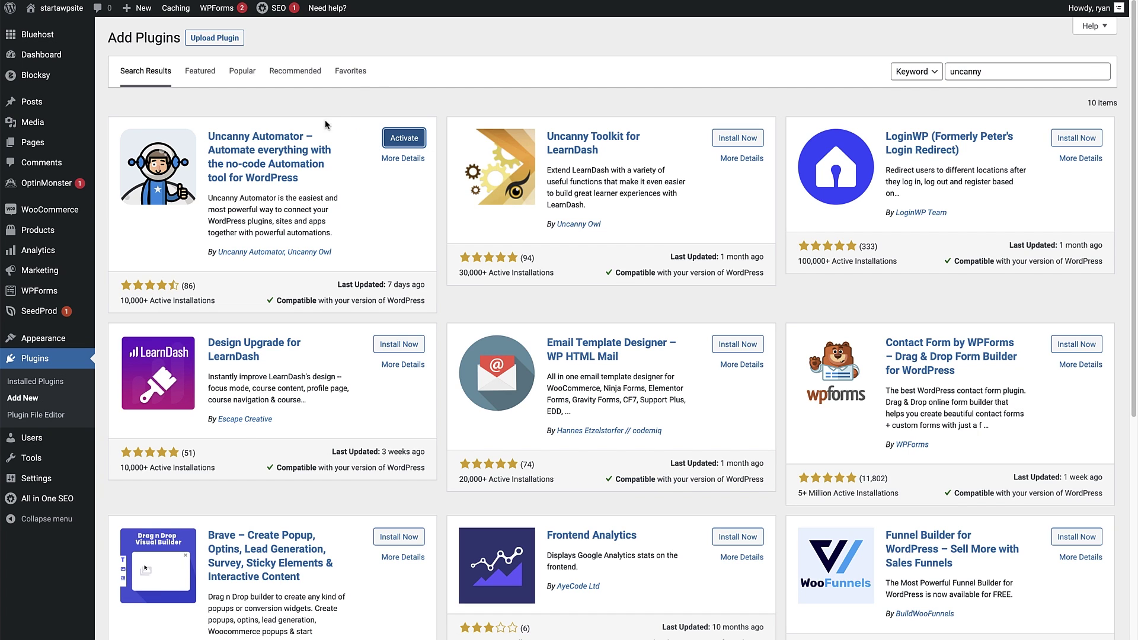
{"action": "left_click", "coordinate": [405, 138]}
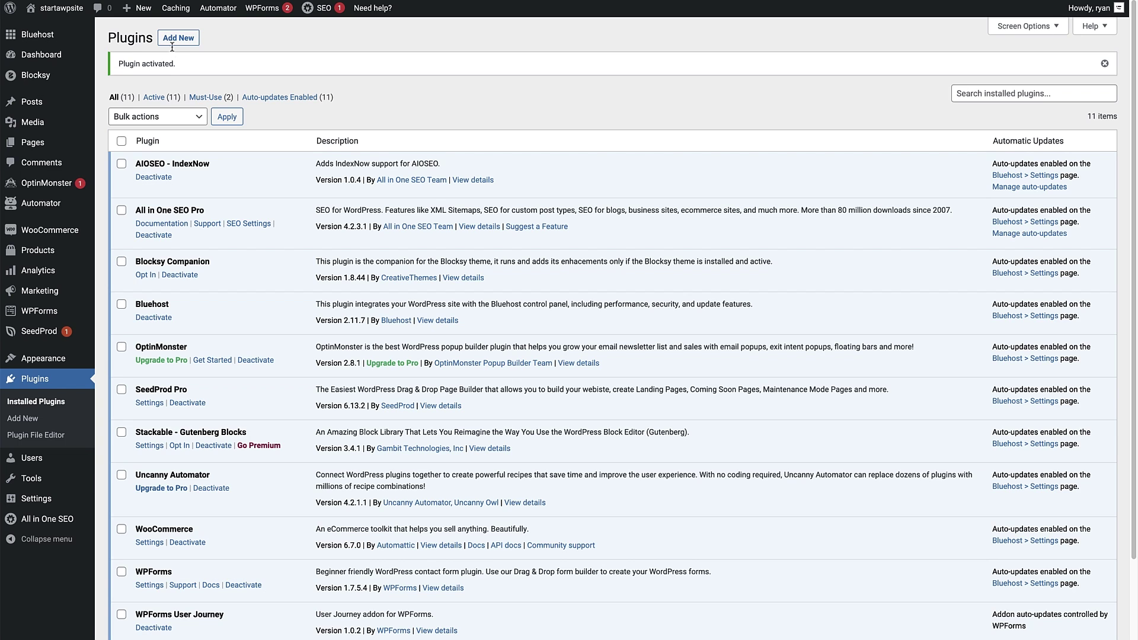
Step: Open the Automator dashboard and go from the Uncanny Automator website's home page to getting the Automator plugin
{"action": "mouse_move", "coordinate": [32, 207]}
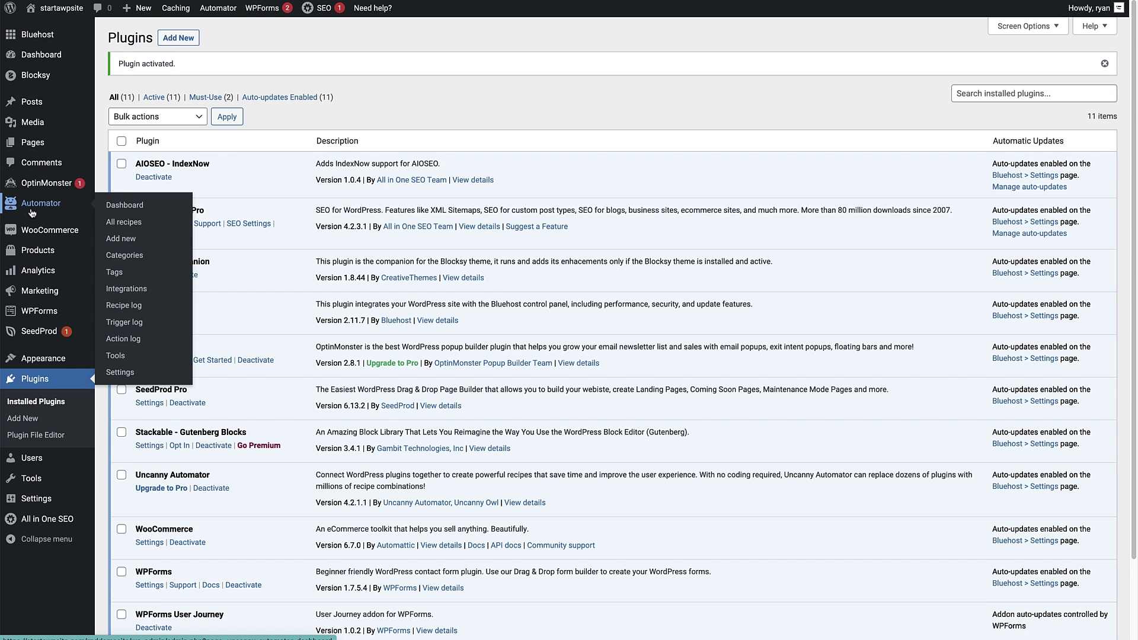
{"action": "left_click", "coordinate": [32, 212]}
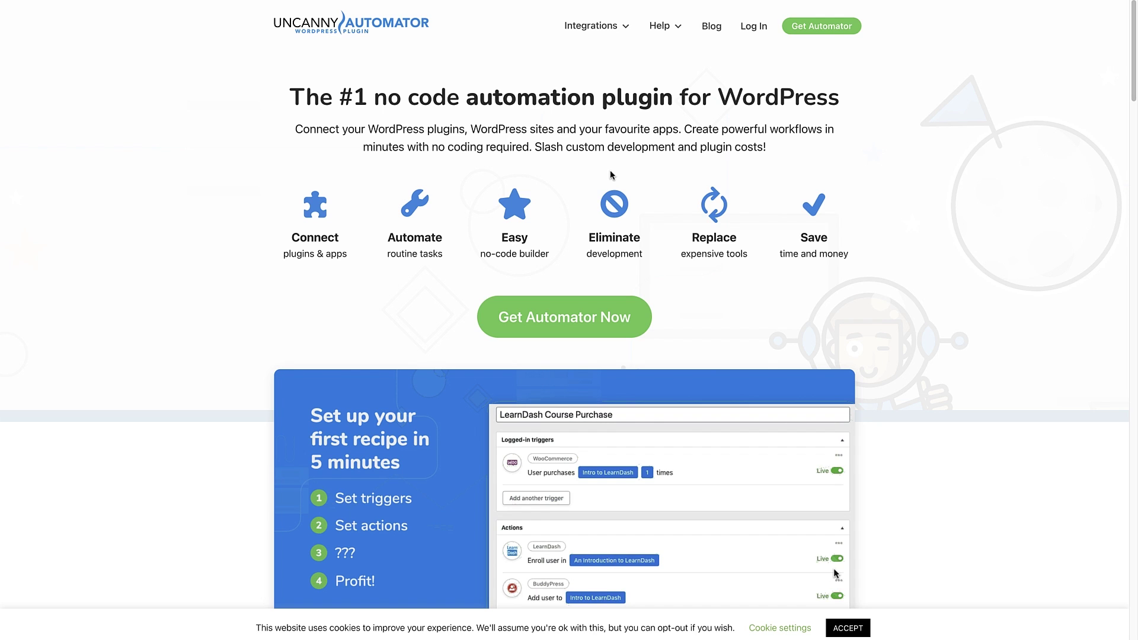
{"action": "left_click", "coordinate": [560, 316]}
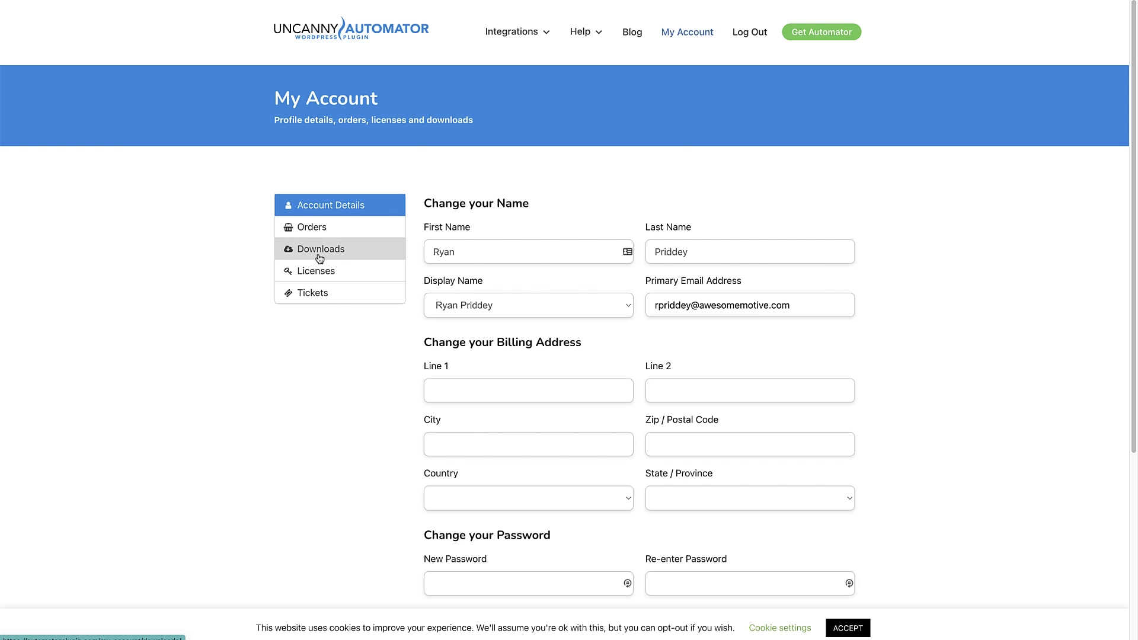
Step: Open the downloads in the Uncanny Automator account and select the license key of Uncanny Automator Pro – Business for copying
{"action": "left_click", "coordinate": [339, 253]}
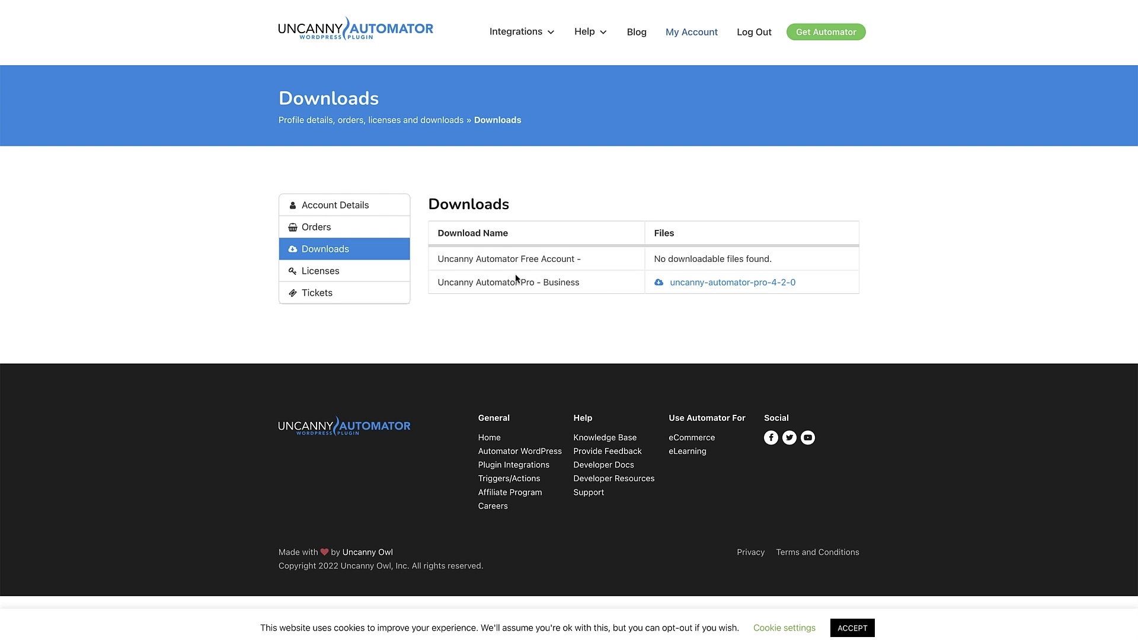
{"action": "left_click", "coordinate": [360, 276]}
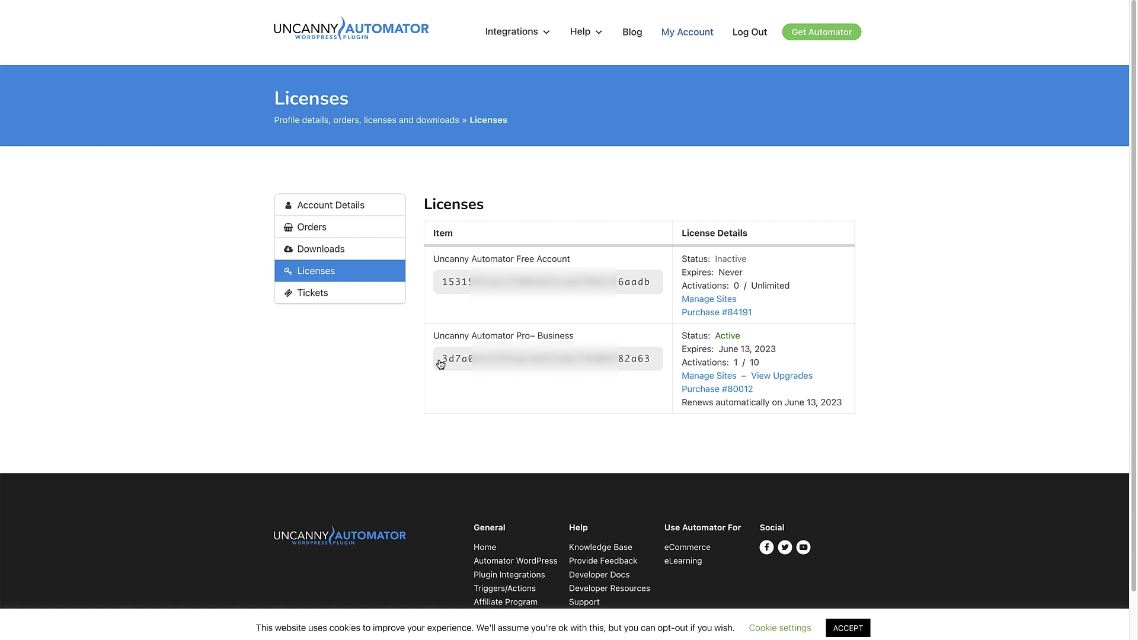
{"action": "left_click_drag", "start_coordinate": [441, 363], "coordinate": [653, 362]}
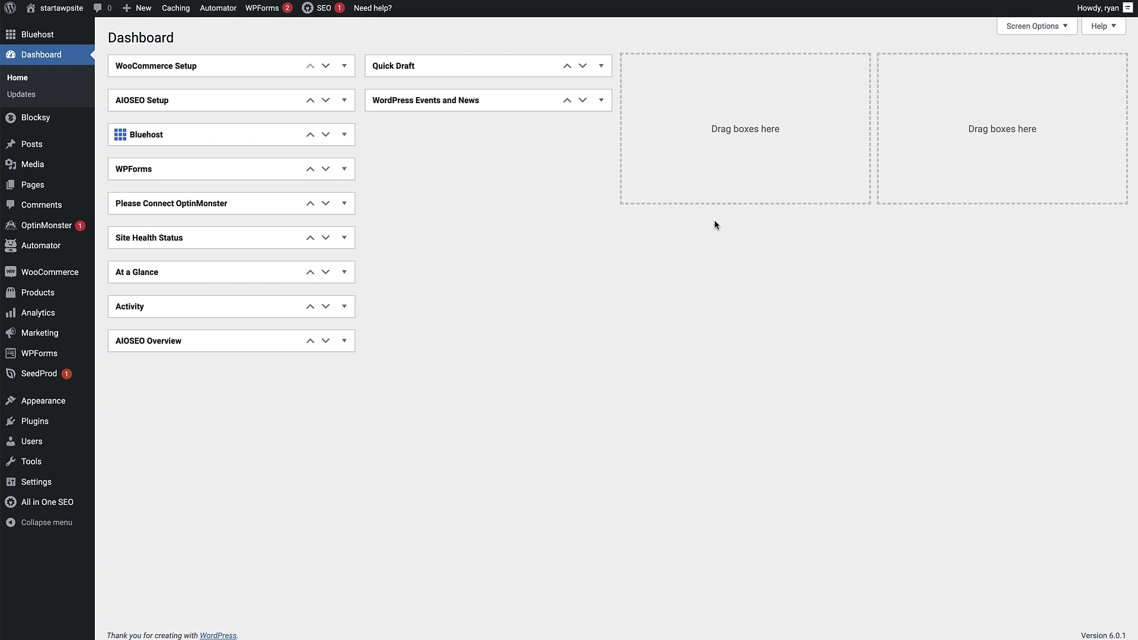
Step: Upload uncanny-automator-pro-4-2-0.zip as a new plugin in WordPress, then install and activate it
{"action": "mouse_move", "coordinate": [35, 422]}
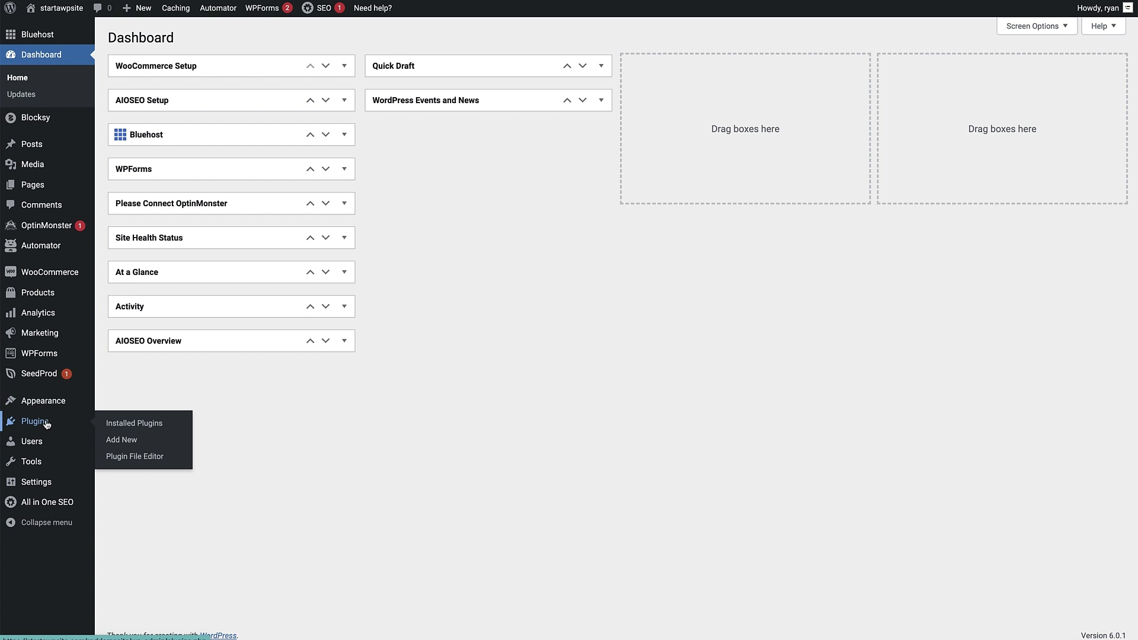
{"action": "left_click", "coordinate": [124, 441]}
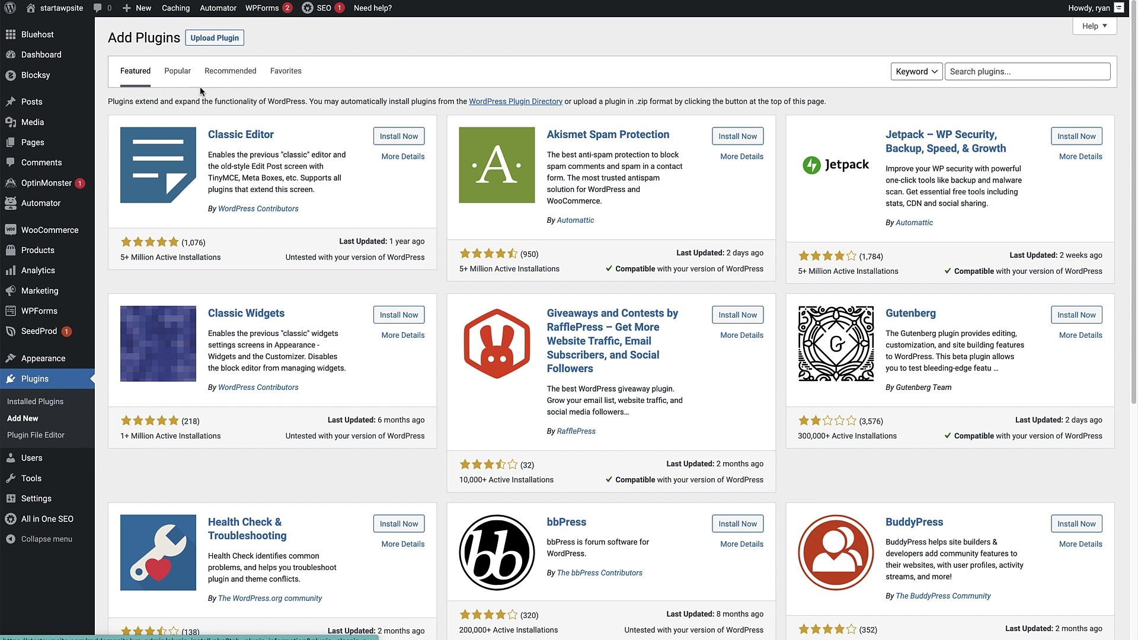
{"action": "left_click", "coordinate": [210, 39]}
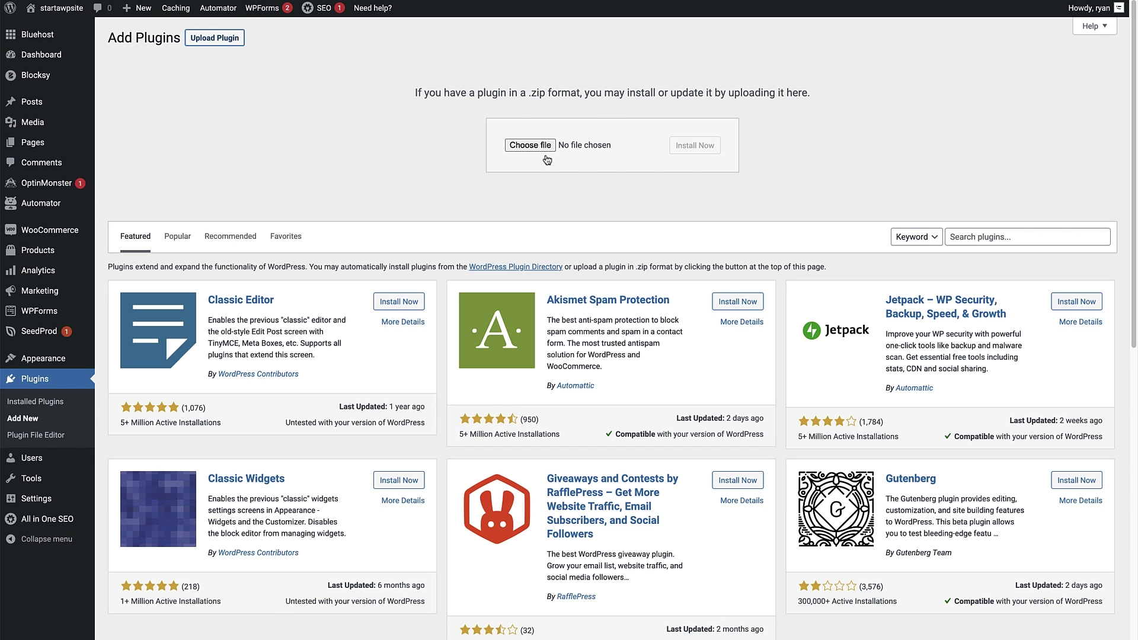
{"action": "left_click", "coordinate": [530, 145]}
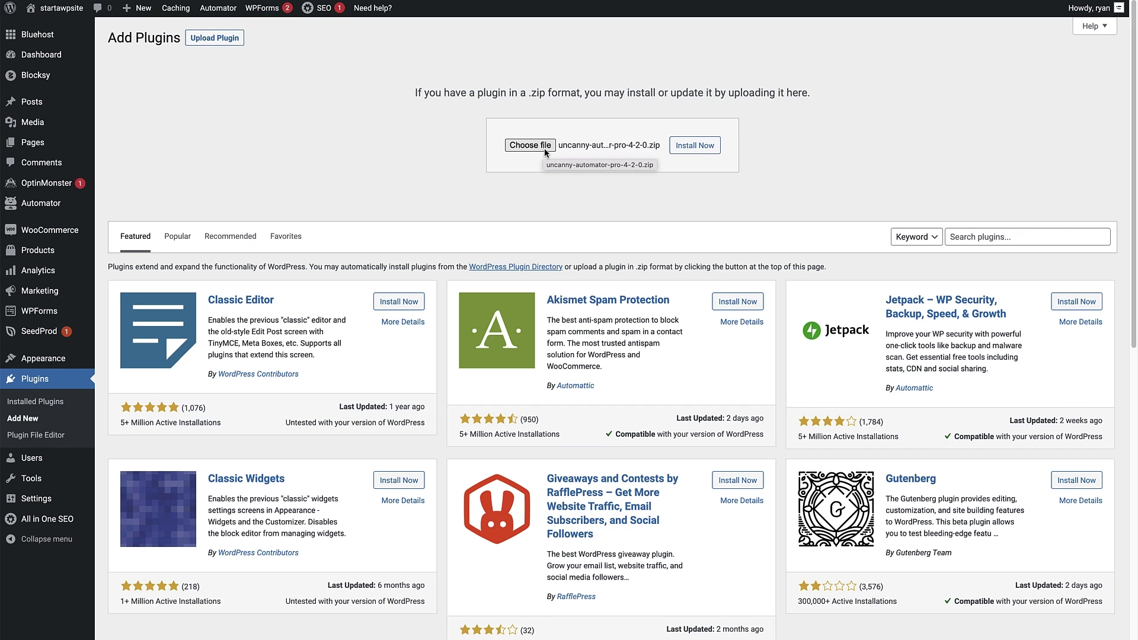
{"action": "left_click", "coordinate": [694, 148]}
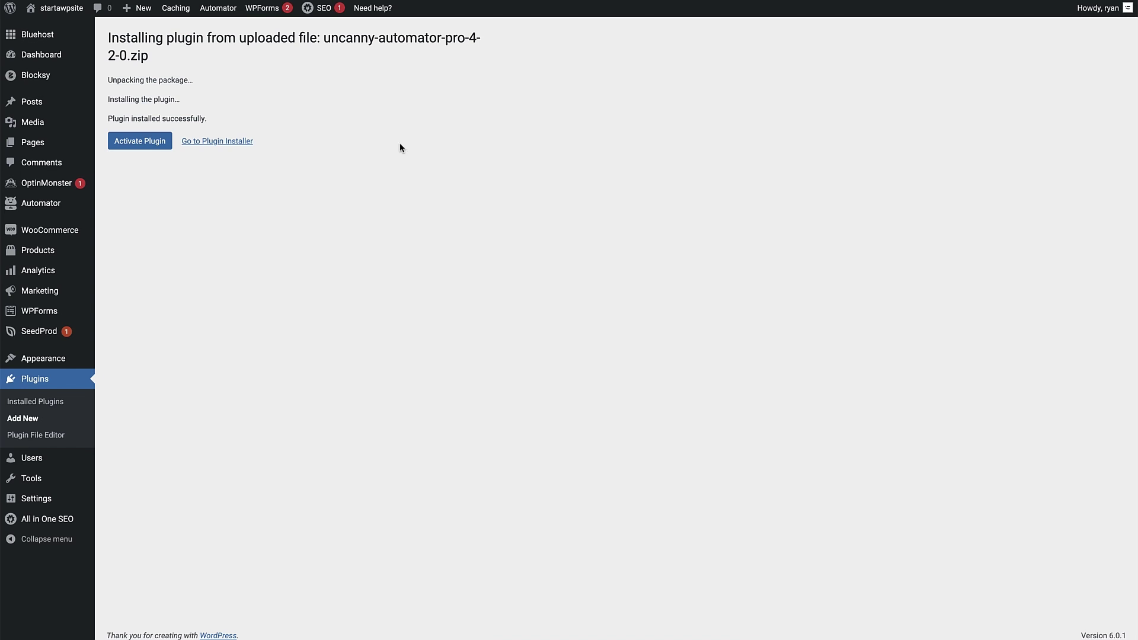
{"action": "left_click", "coordinate": [135, 143]}
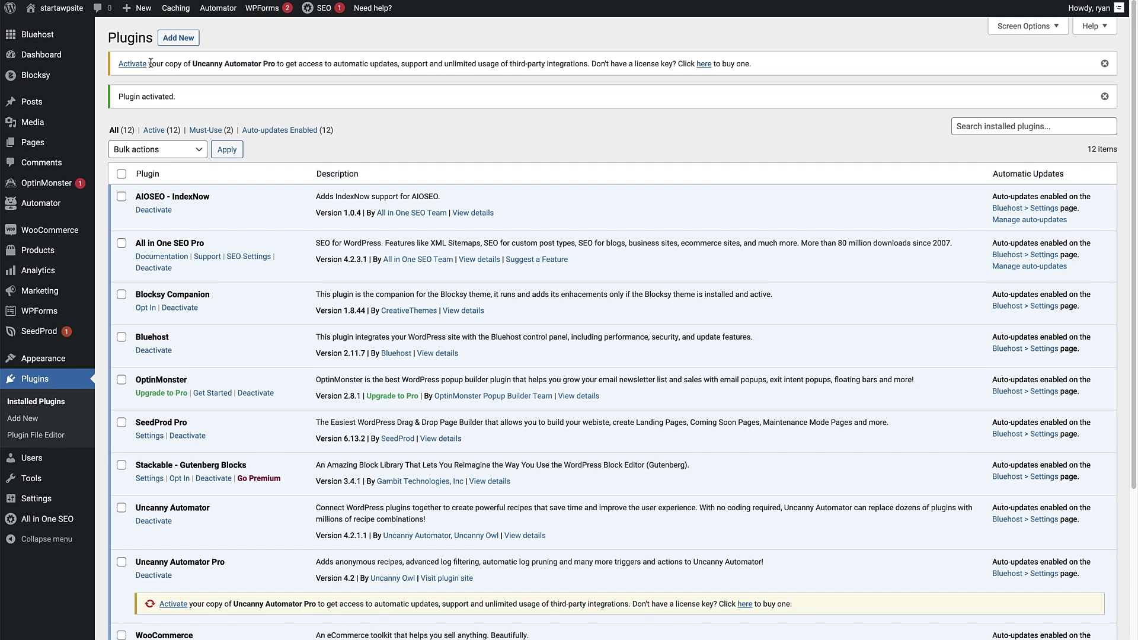
Step: Paste the license key into the Uncanny Automator Pro license settings and activate the license
{"action": "left_click", "coordinate": [133, 64]}
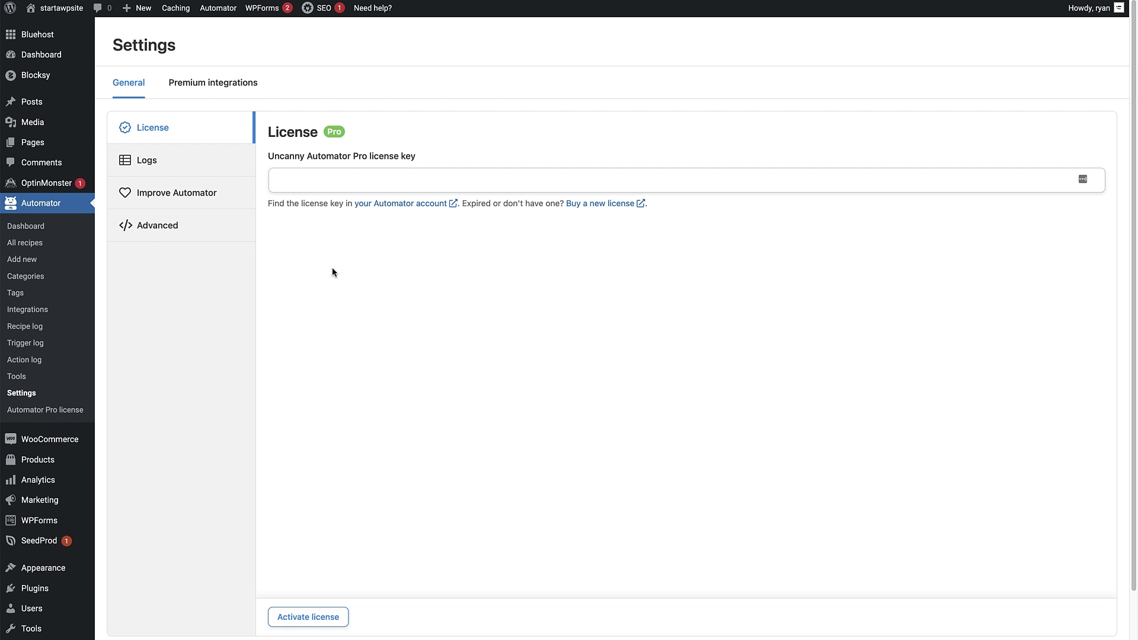
{"action": "left_click", "coordinate": [304, 181]}
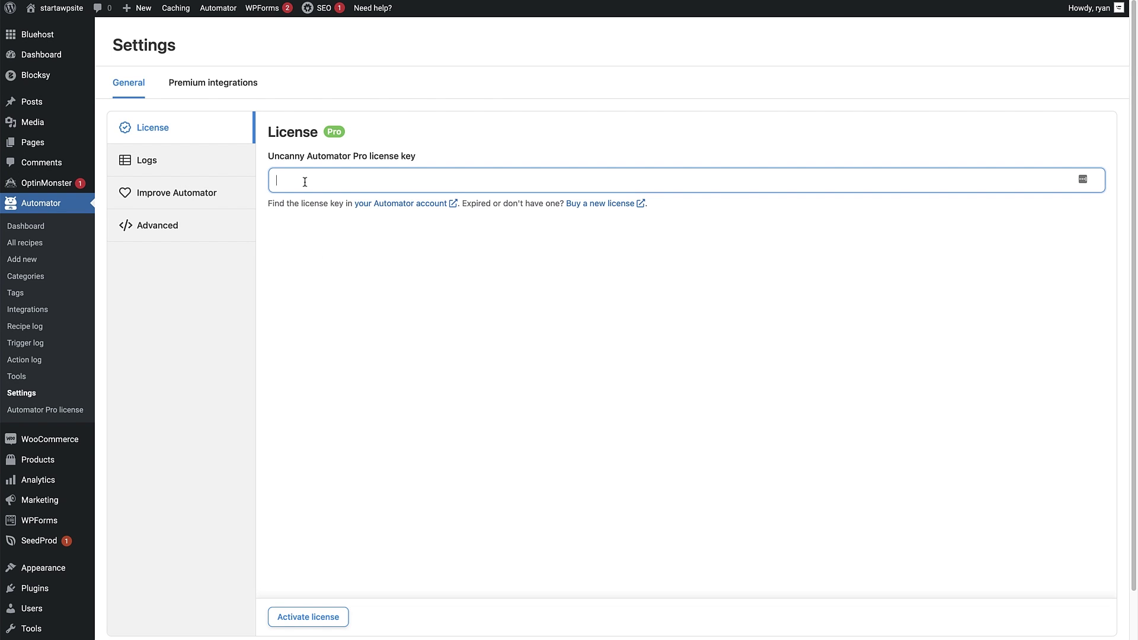
{"action": "key", "text": "ctrl+v"}
{"action": "left_click", "coordinate": [309, 617]}
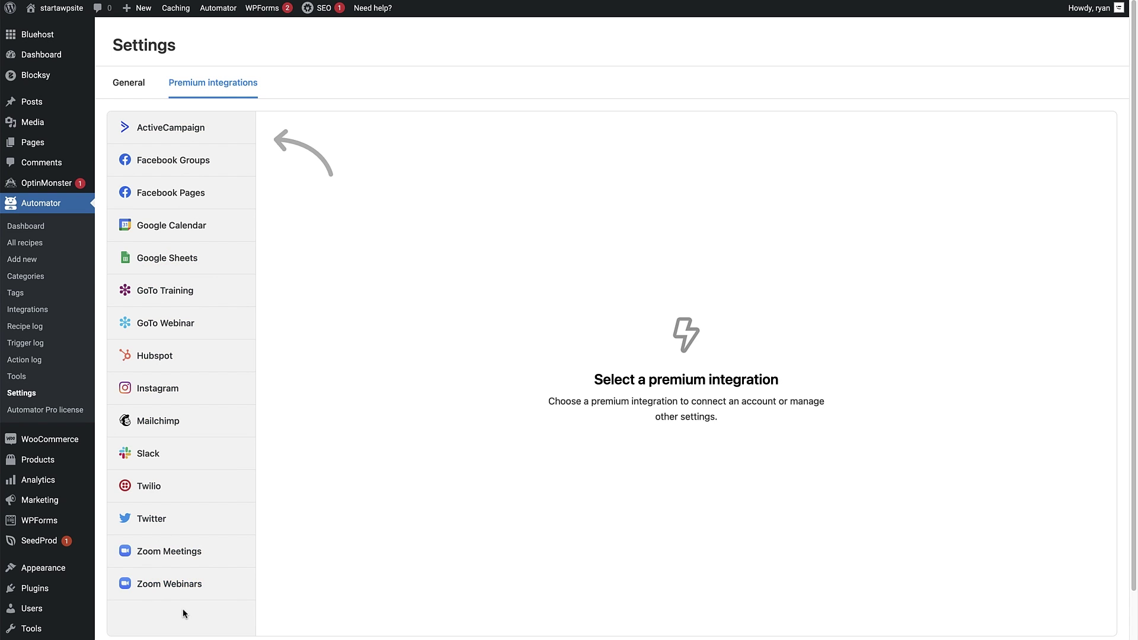
Step: Connect the Slack premium integration and allow Uncanny Automator to access the Demo workspace
{"action": "left_click", "coordinate": [149, 455]}
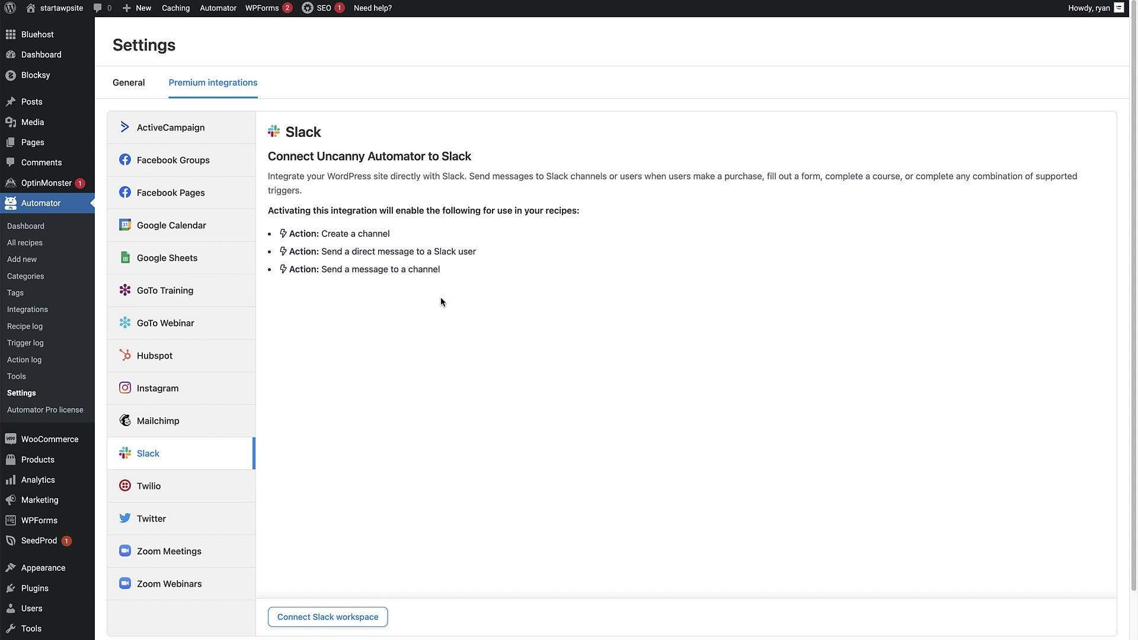
{"action": "left_click", "coordinate": [328, 617]}
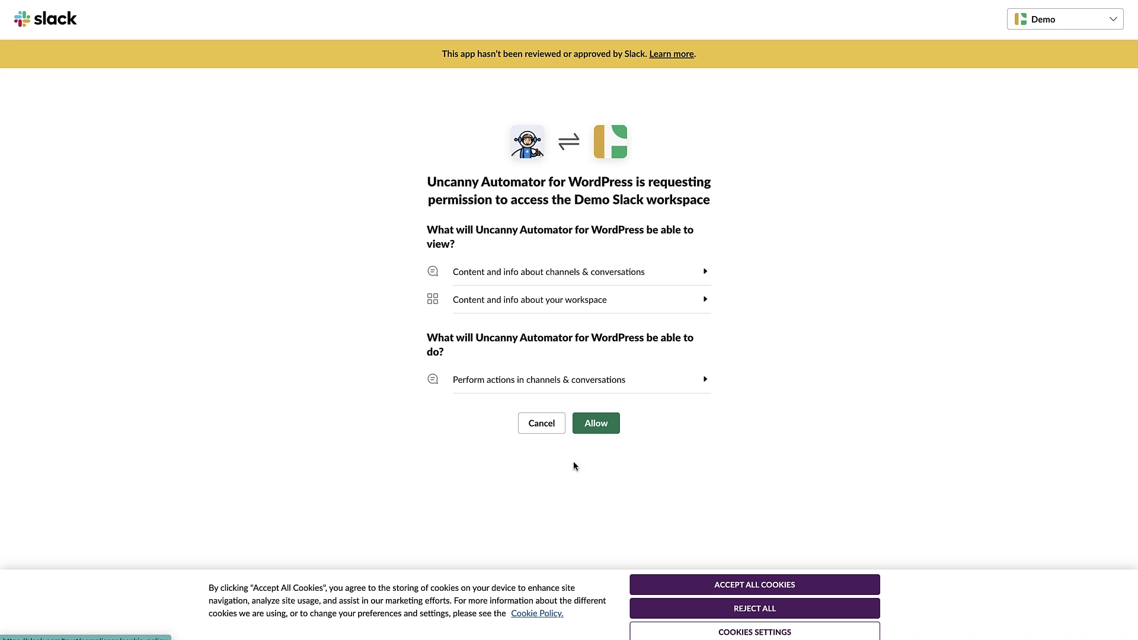
{"action": "left_click", "coordinate": [597, 424]}
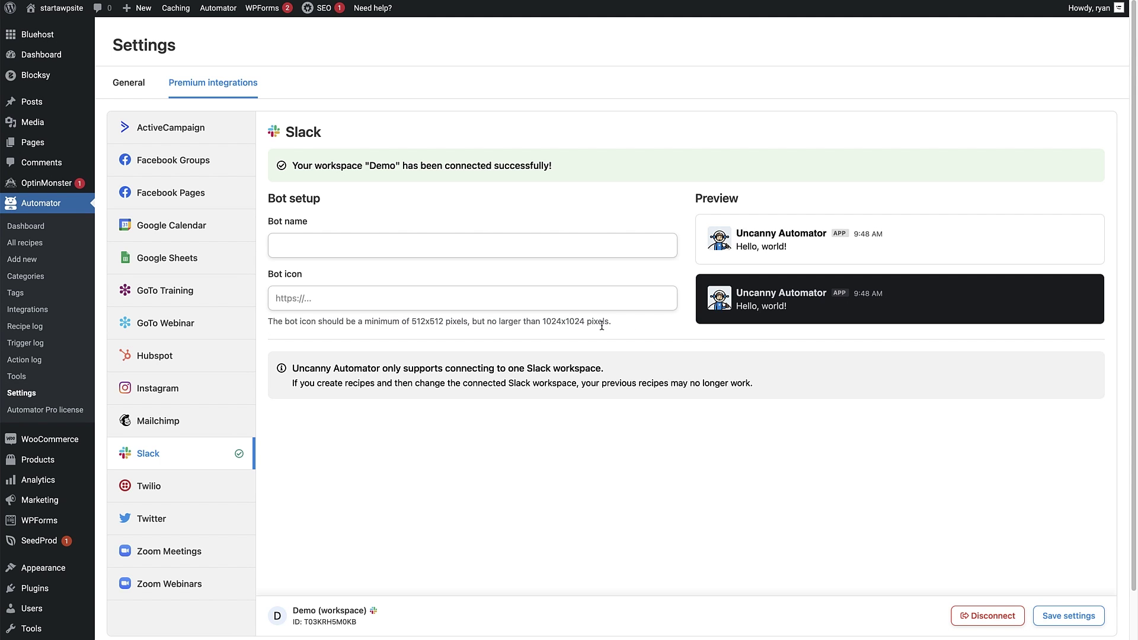
Step: Switch to Slack and add the Uncanny Automator app to the demo-site-notifications channel
{"action": "key", "text": "super+Tab"}
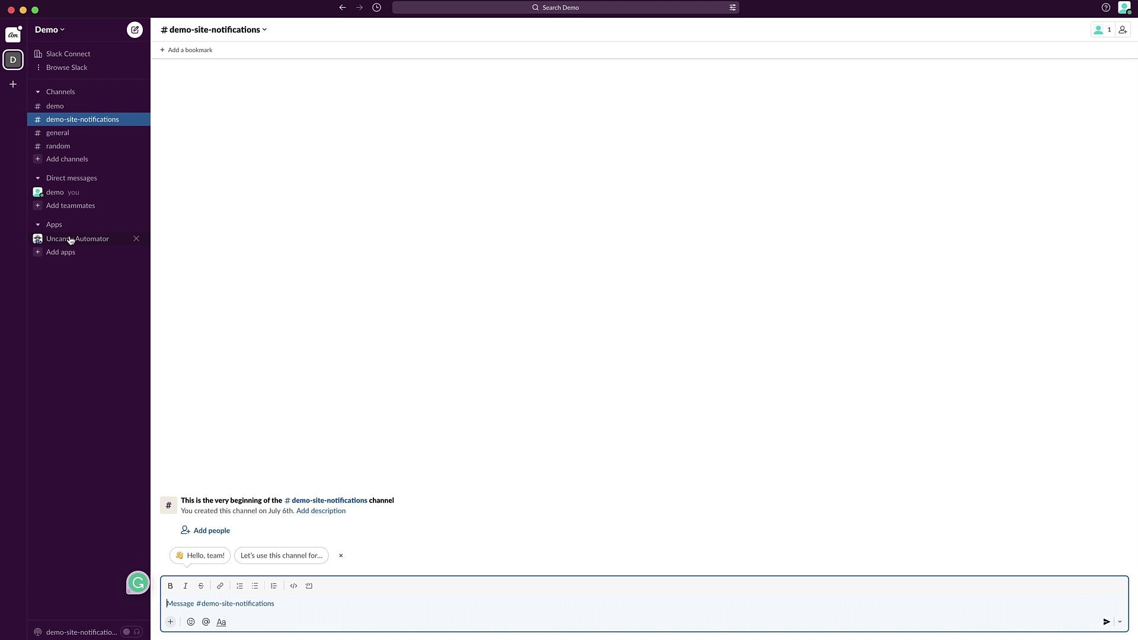
{"action": "left_click", "coordinate": [70, 240]}
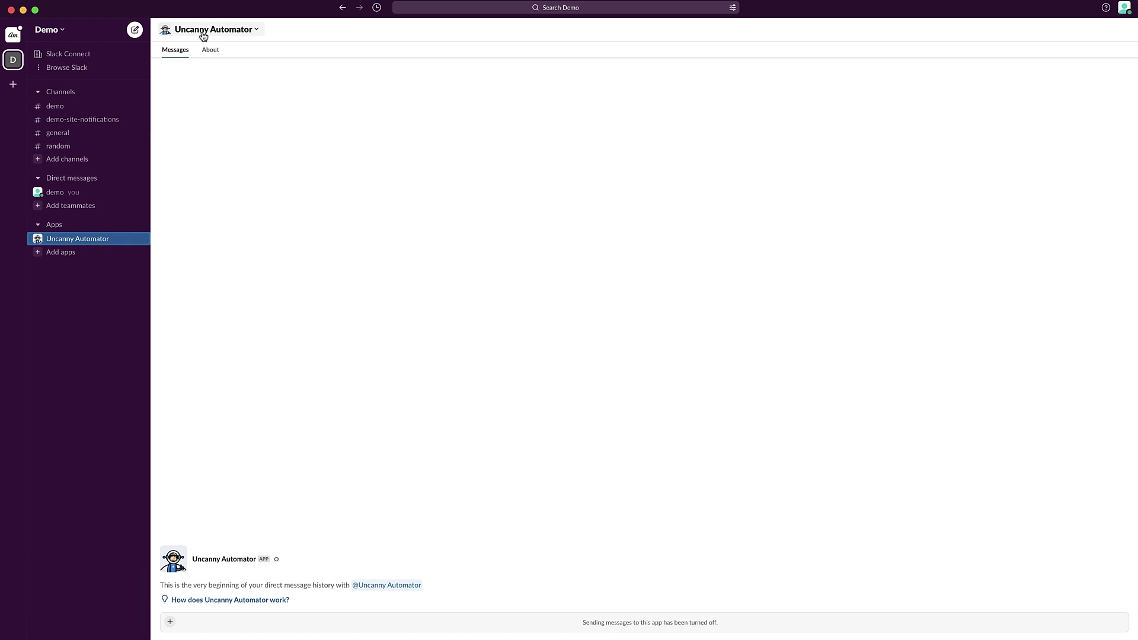
{"action": "left_click", "coordinate": [244, 37]}
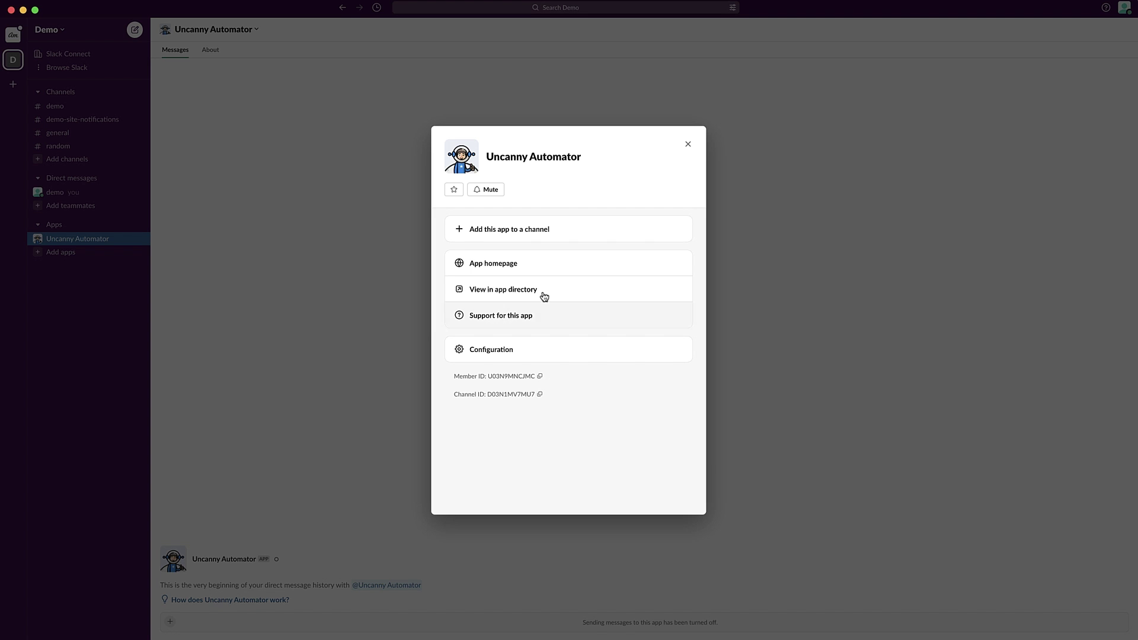
{"action": "left_click", "coordinate": [548, 239]}
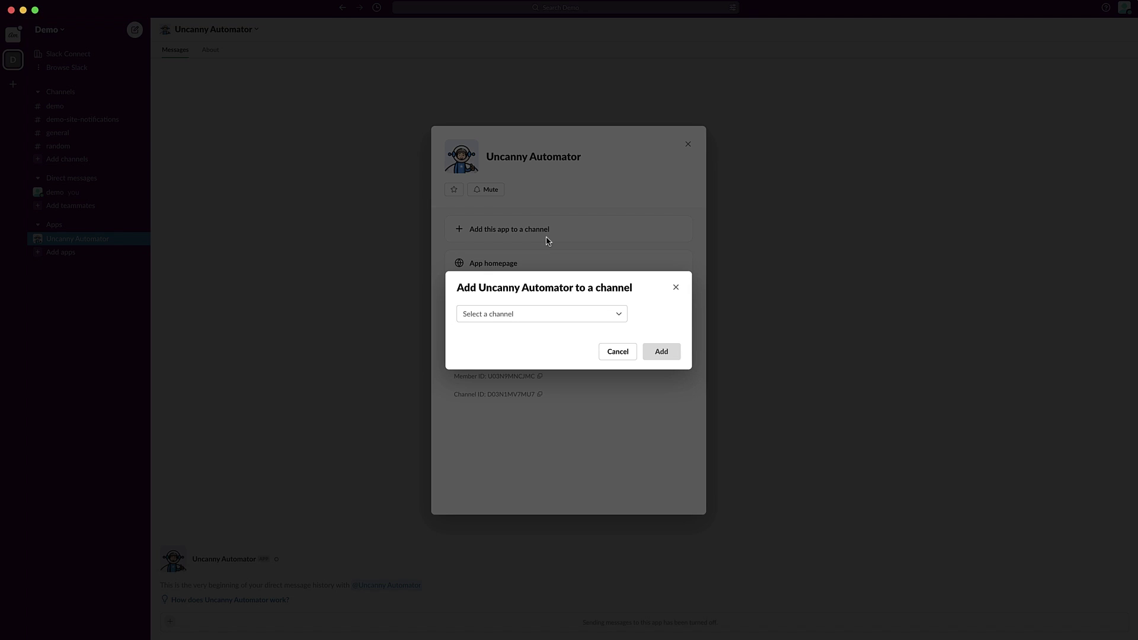
{"action": "left_click", "coordinate": [617, 319]}
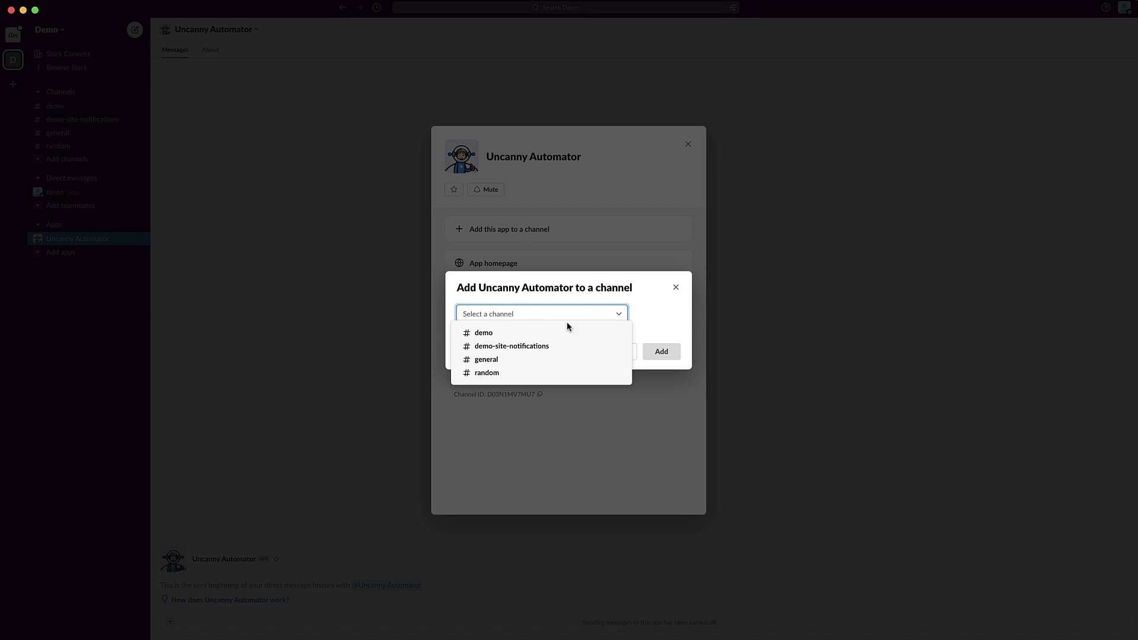
{"action": "left_click", "coordinate": [507, 350]}
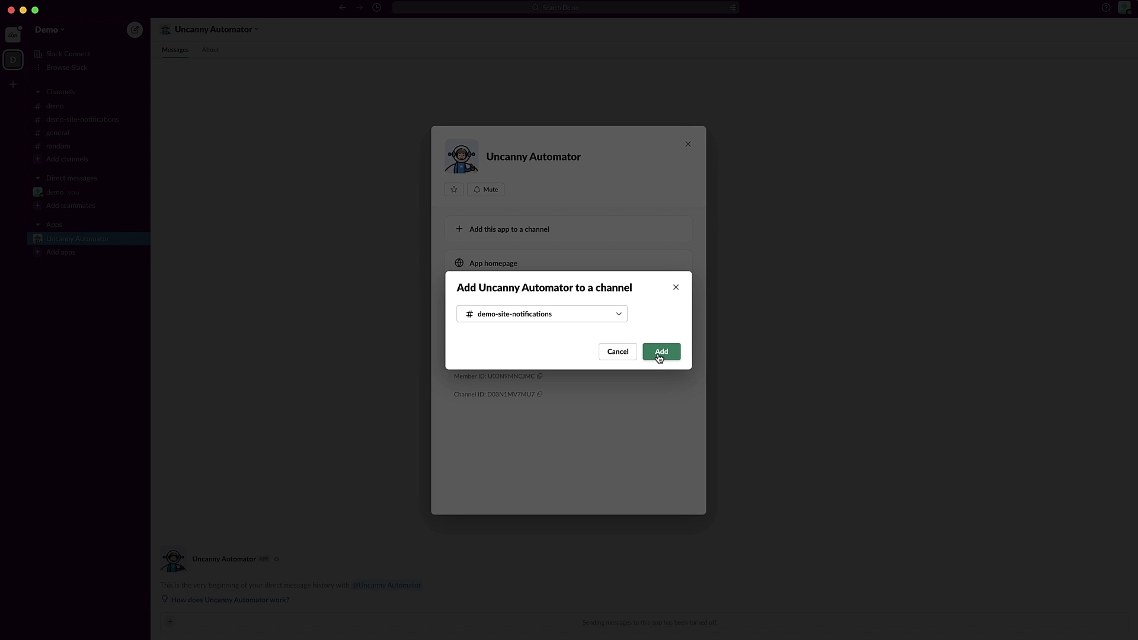
{"action": "left_click", "coordinate": [659, 354]}
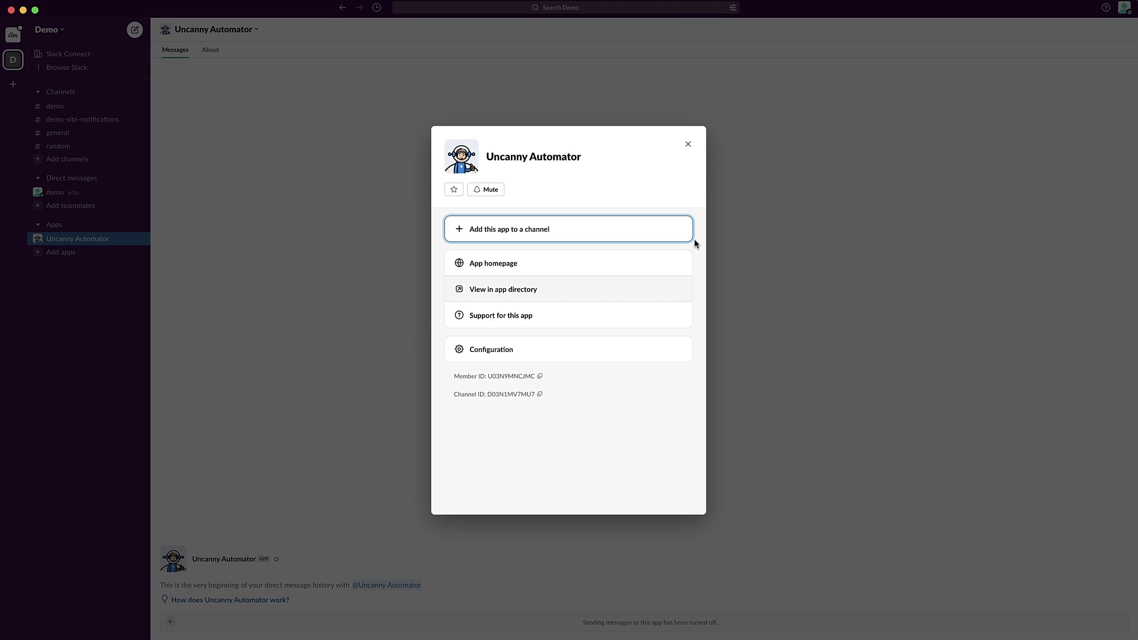
{"action": "left_click", "coordinate": [688, 145]}
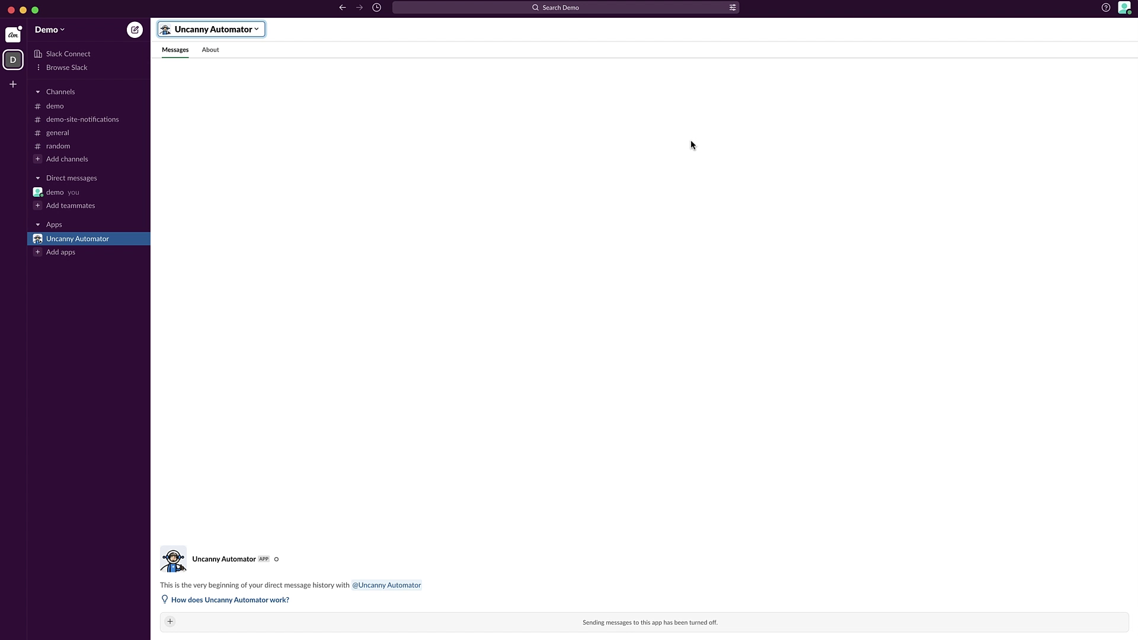
{"action": "left_click", "coordinate": [119, 121]}
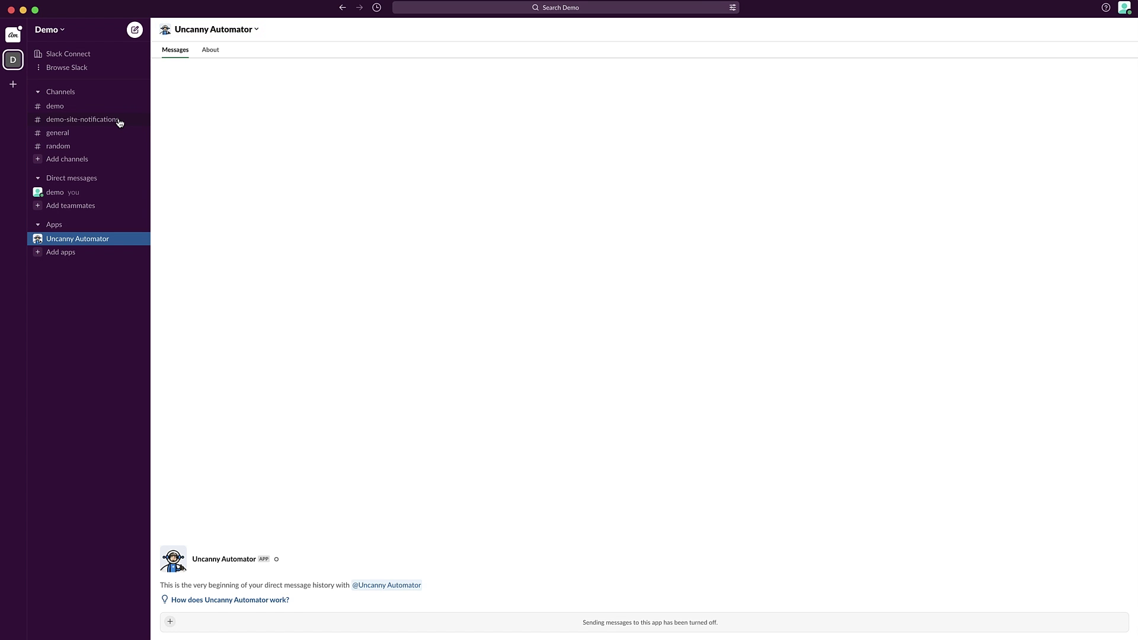
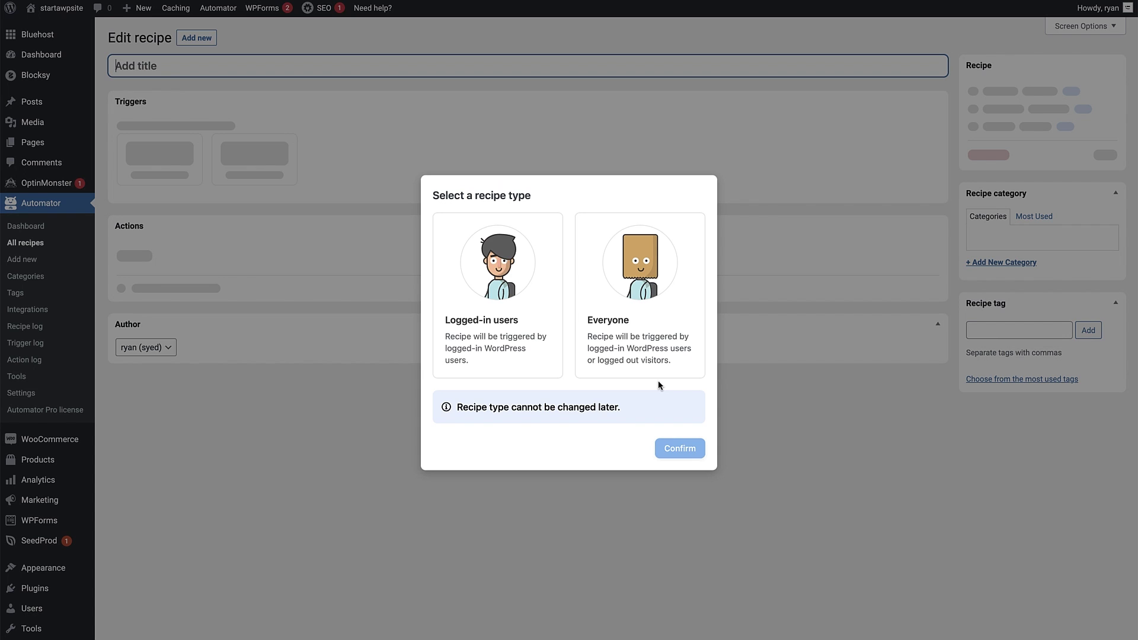
Step: Set the recipe type to Everyone and title the recipe "Customer Purchase Notification"
{"action": "left_click", "coordinate": [675, 321]}
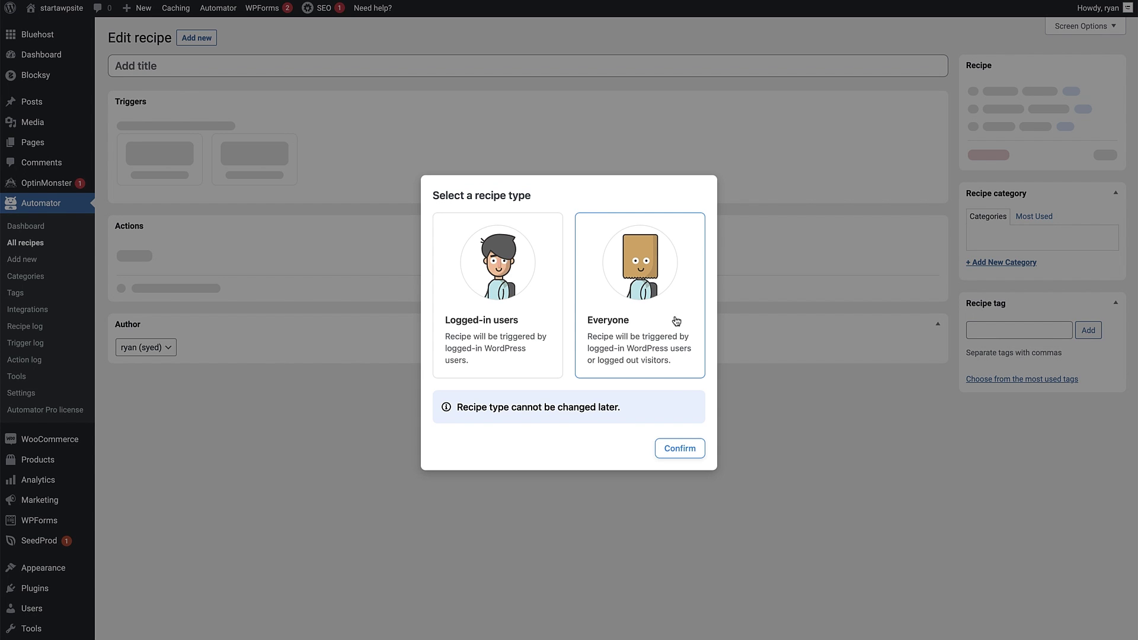
{"action": "left_click", "coordinate": [680, 449]}
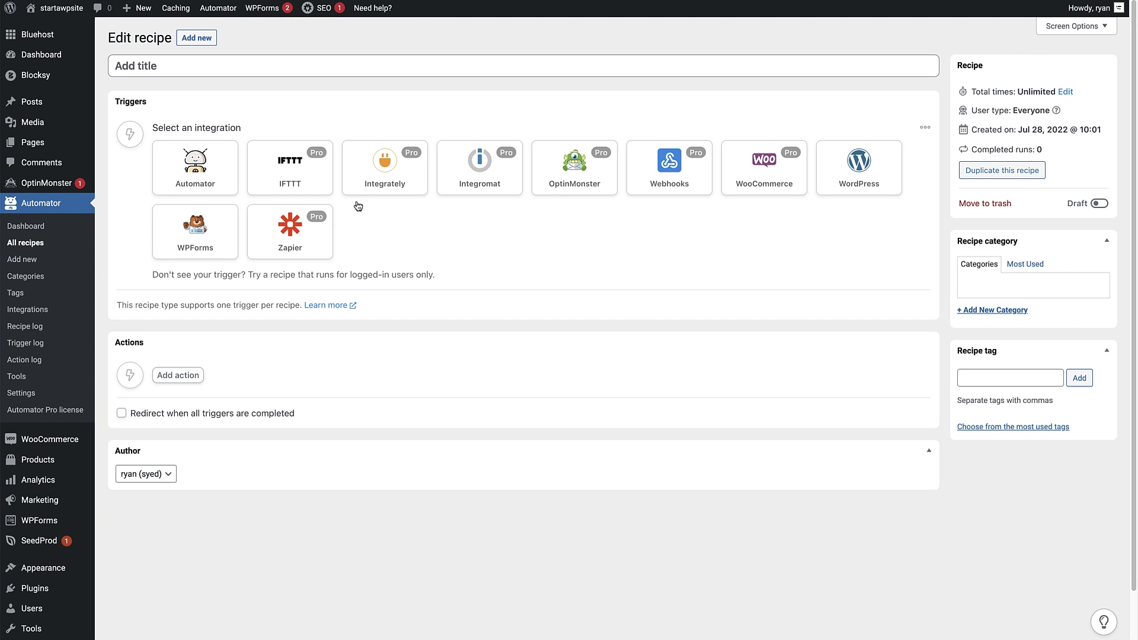
{"action": "left_click", "coordinate": [223, 70]}
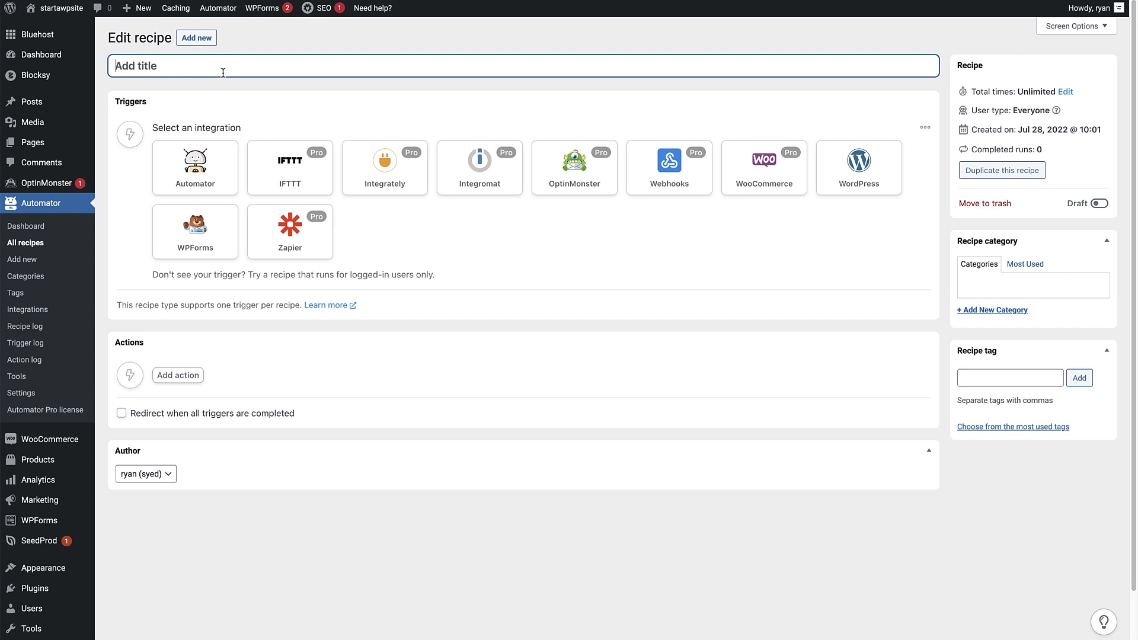
{"action": "type", "text": "Customer Purchase Notification"}
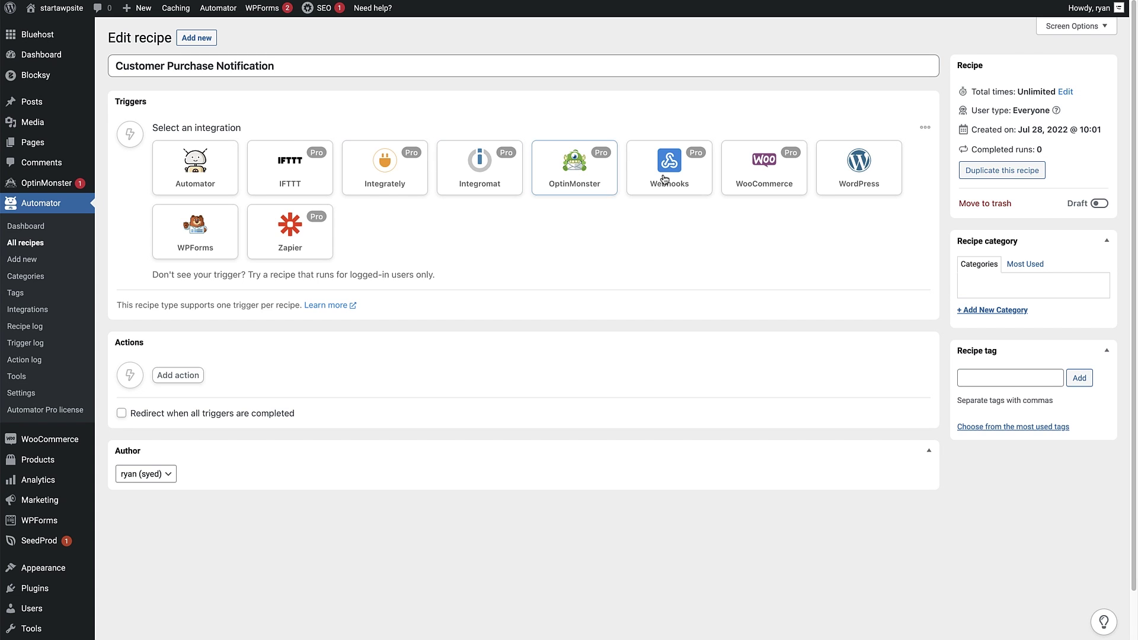
Step: Add a WooCommerce trigger for a guest who pays for an order with Any product, and save it
{"action": "left_click", "coordinate": [765, 176]}
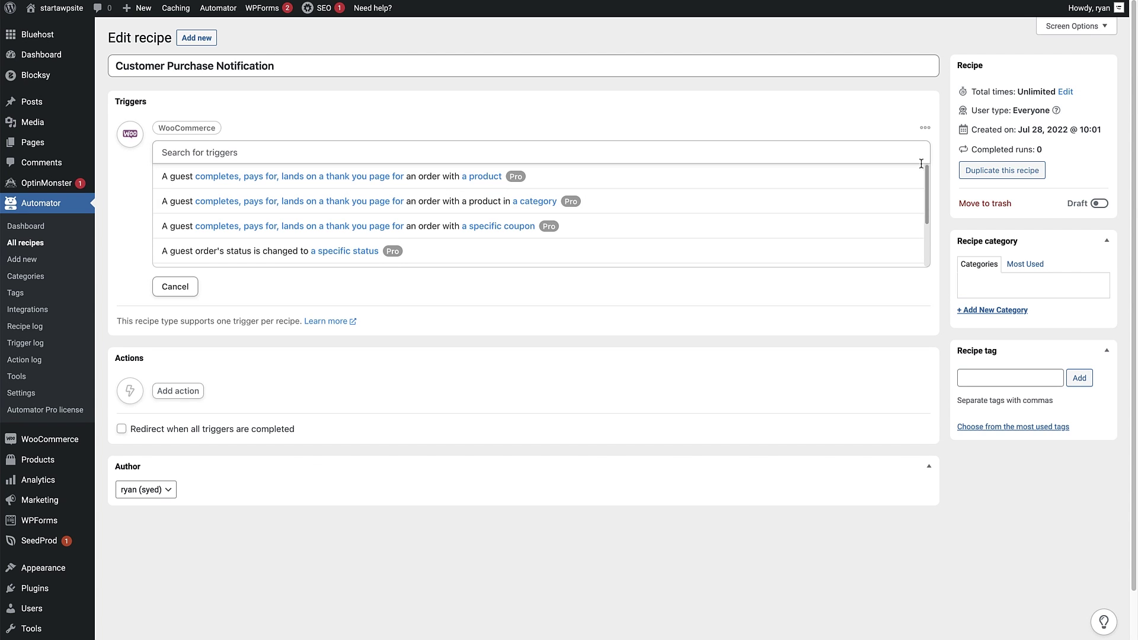
{"action": "left_click", "coordinate": [412, 187]}
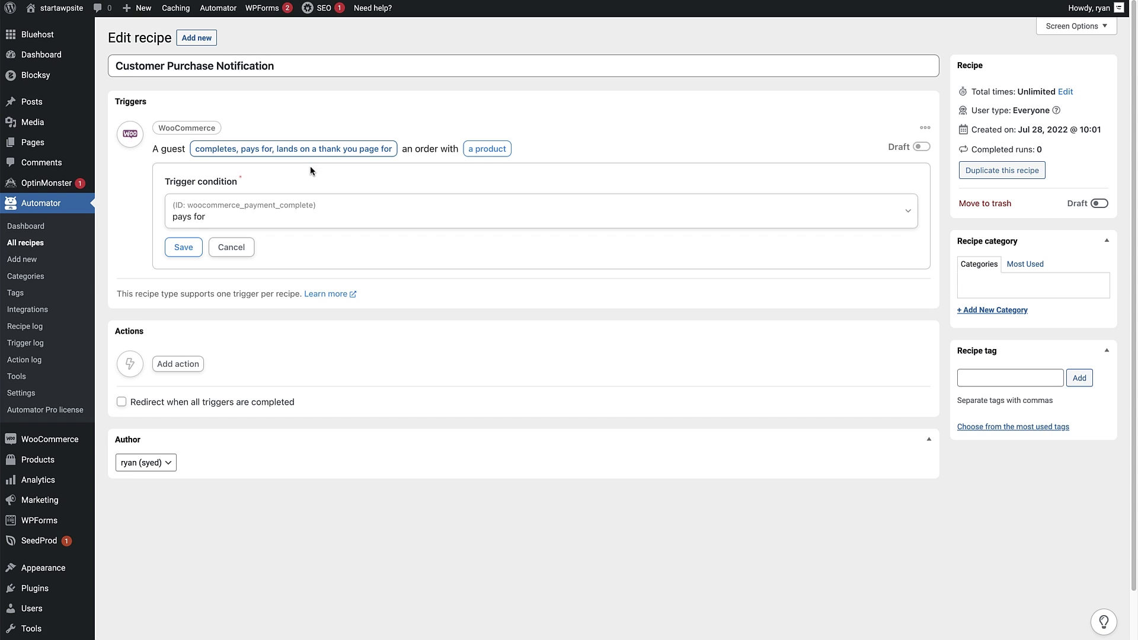
{"action": "left_click", "coordinate": [328, 210]}
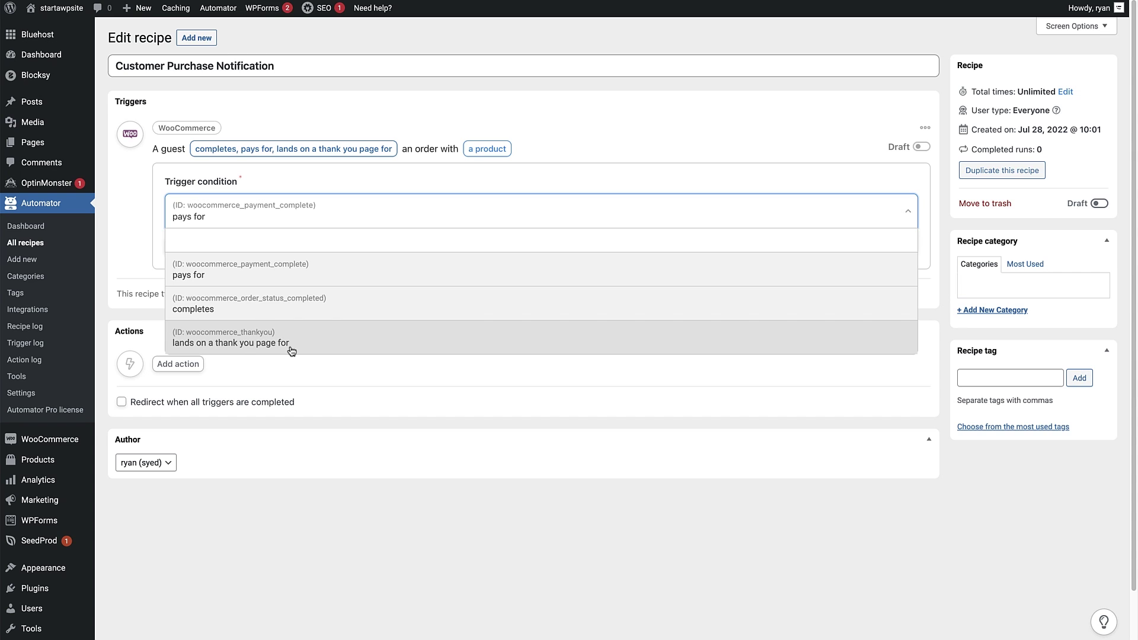
{"action": "left_click", "coordinate": [273, 279]}
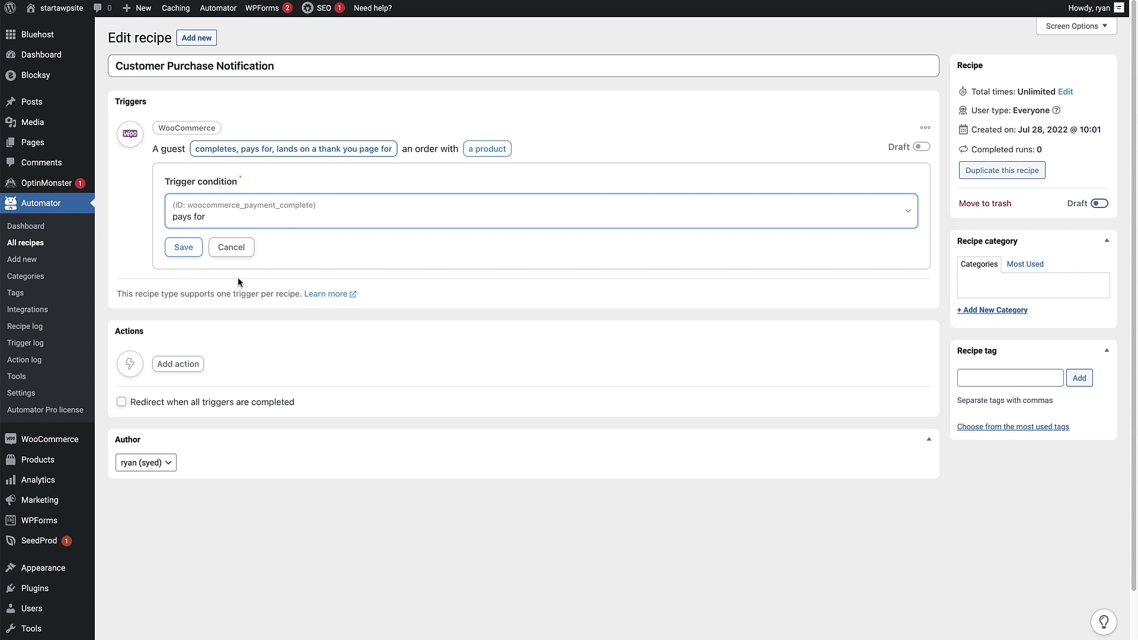
{"action": "left_click", "coordinate": [182, 249]}
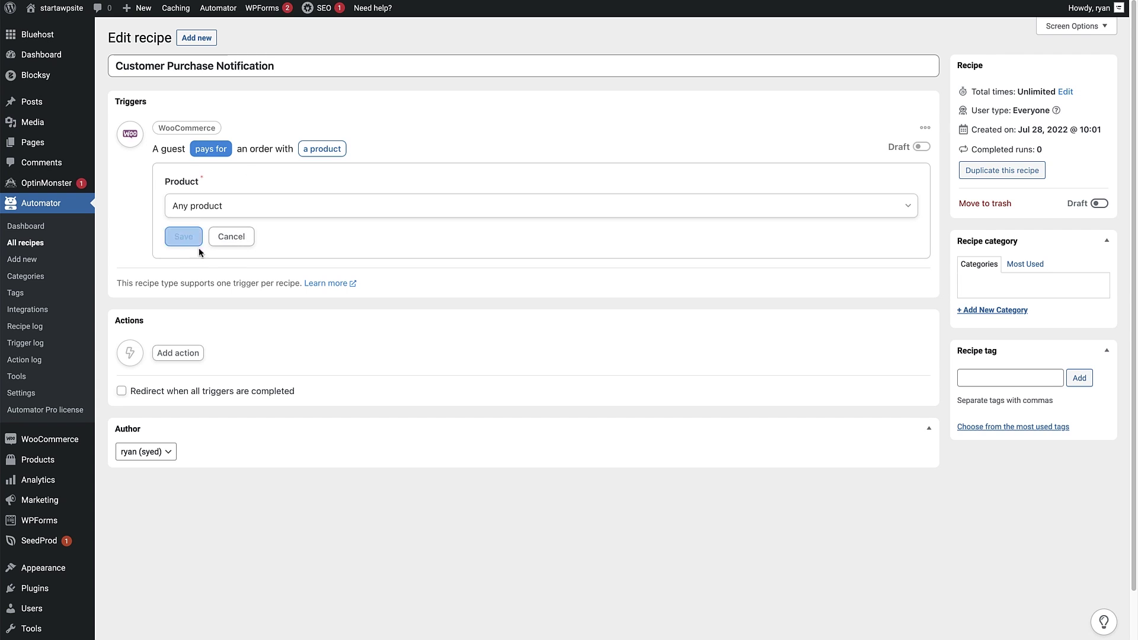
{"action": "left_click", "coordinate": [292, 216]}
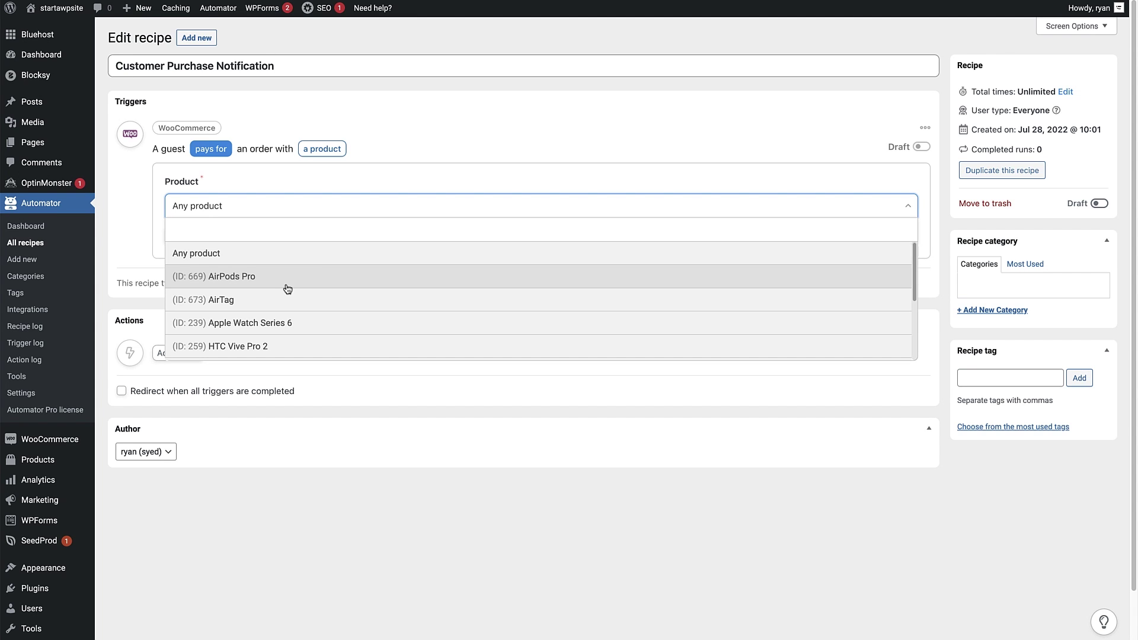
{"action": "left_click", "coordinate": [283, 261]}
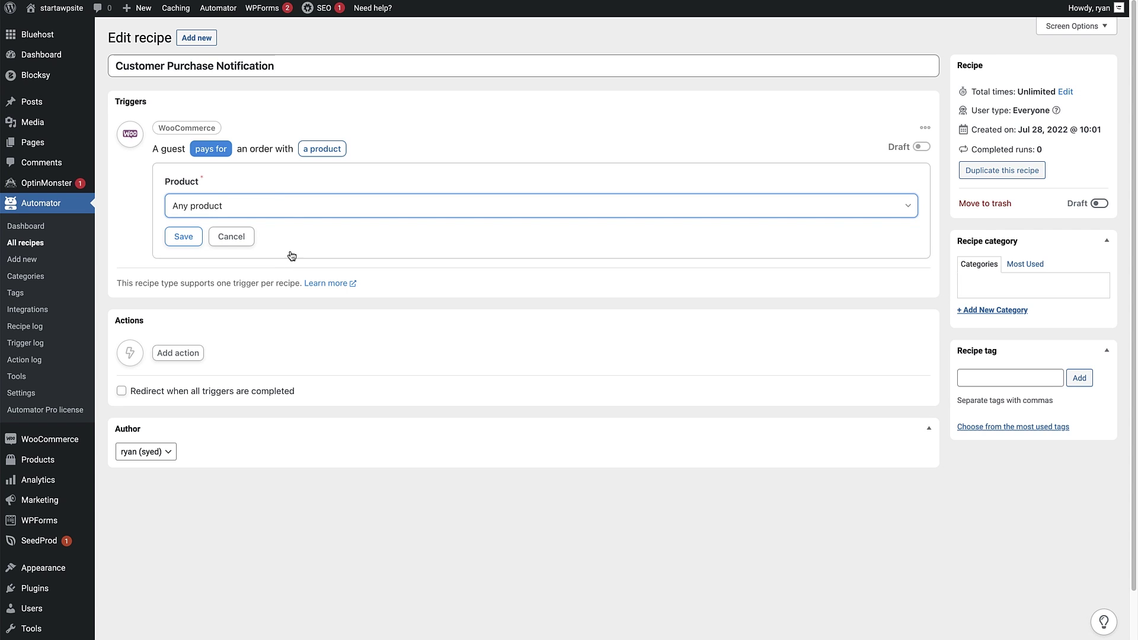
{"action": "left_click", "coordinate": [190, 242]}
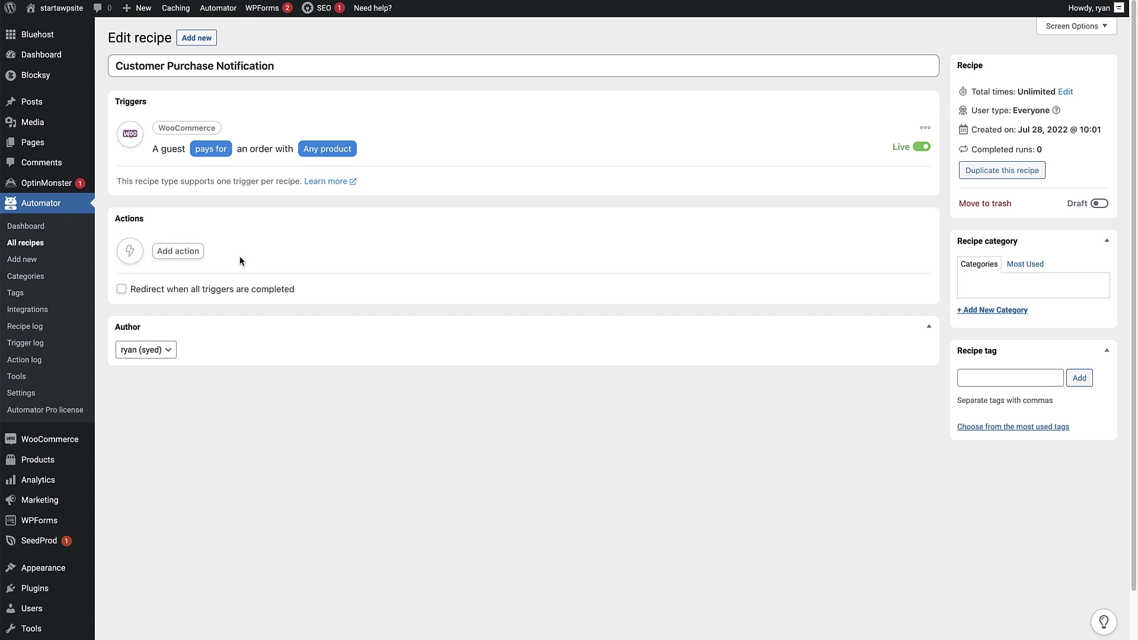
Step: Add a Slack action that sends a message to a channel, choosing demo-site-notifications as the channel
{"action": "left_click", "coordinate": [177, 252]}
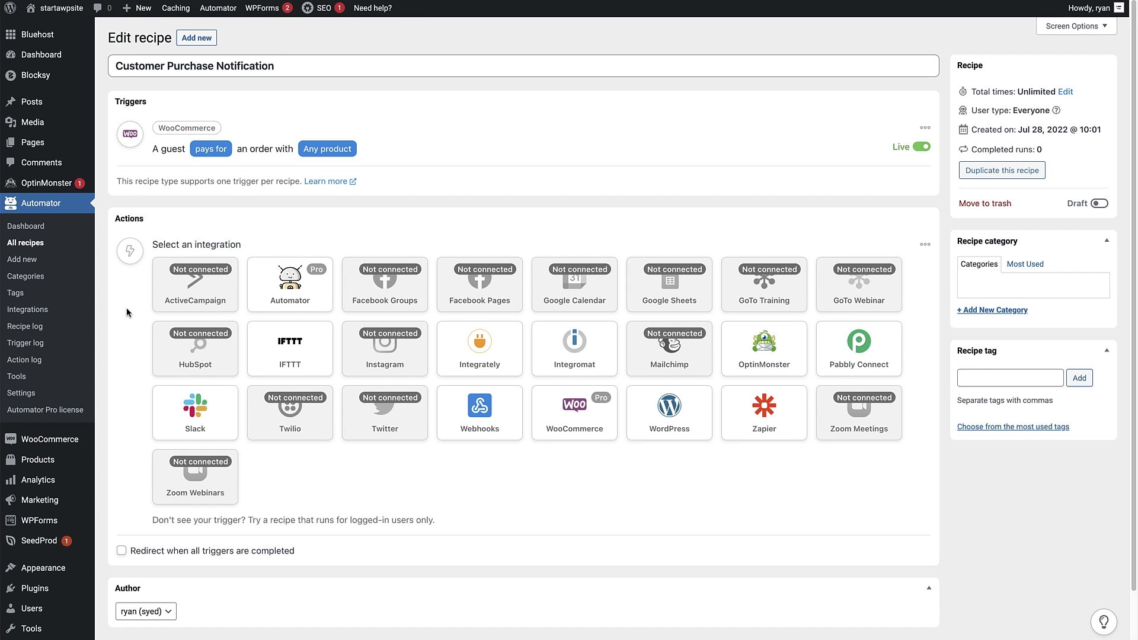
{"action": "left_click", "coordinate": [198, 424]}
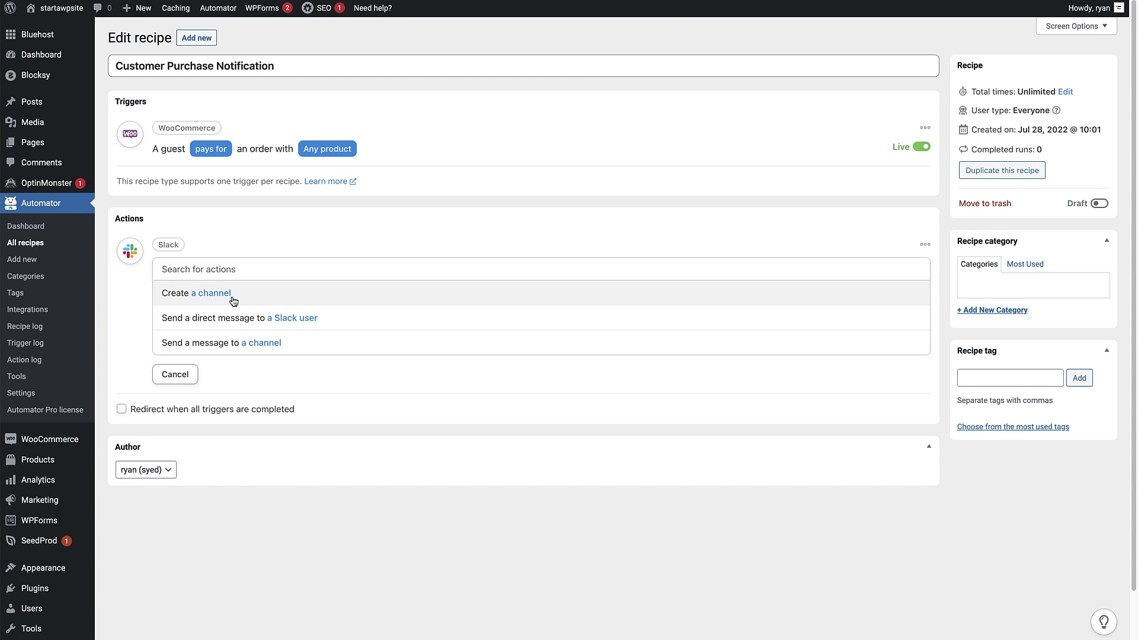
{"action": "left_click", "coordinate": [226, 344]}
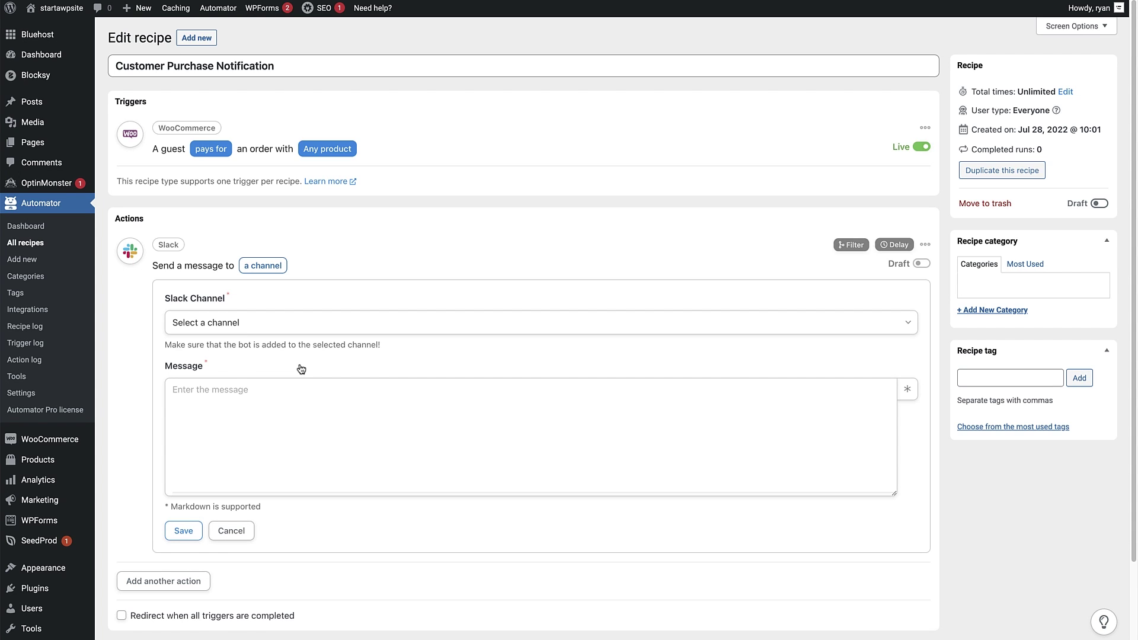
{"action": "left_click", "coordinate": [287, 322]}
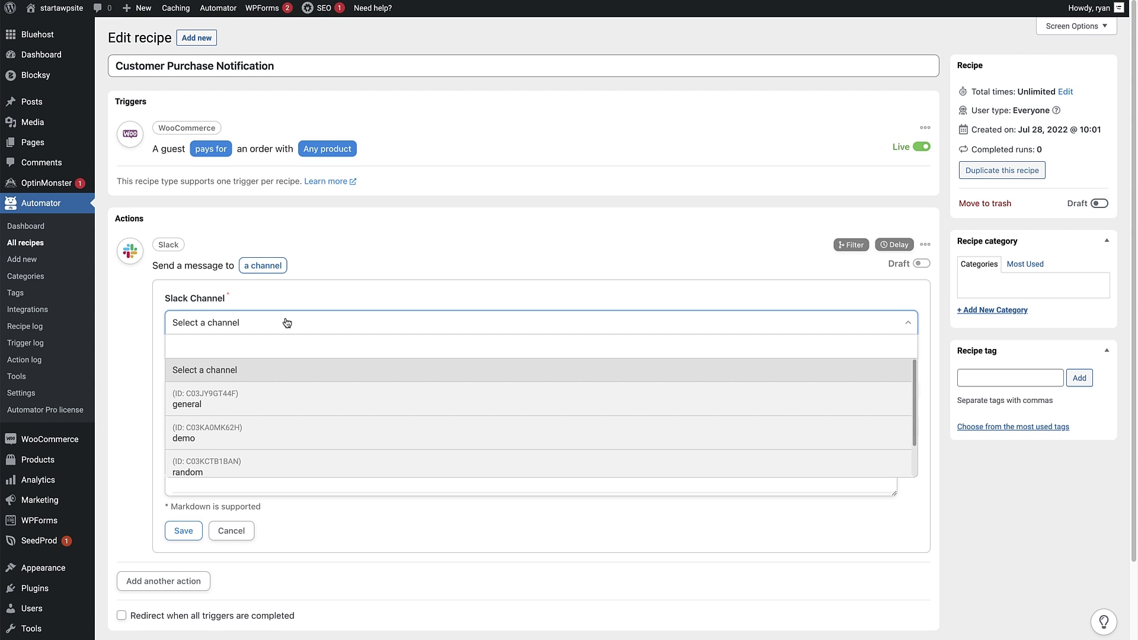
{"action": "scroll", "coordinate": [906, 418], "scroll_direction": "down", "scroll_amount": 1}
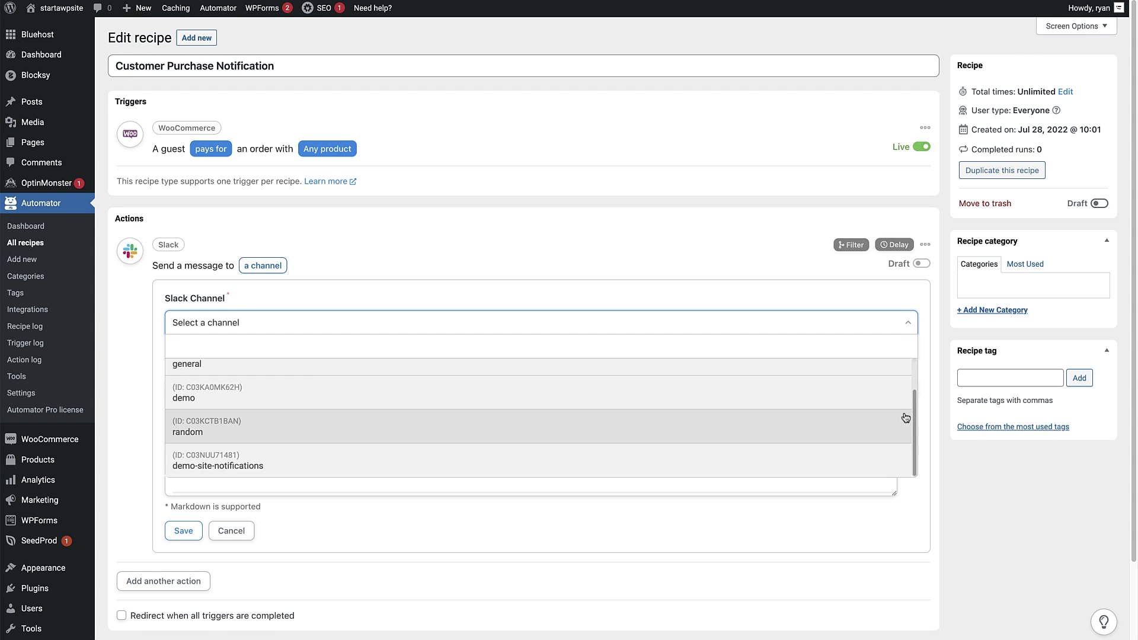
{"action": "left_click", "coordinate": [279, 464]}
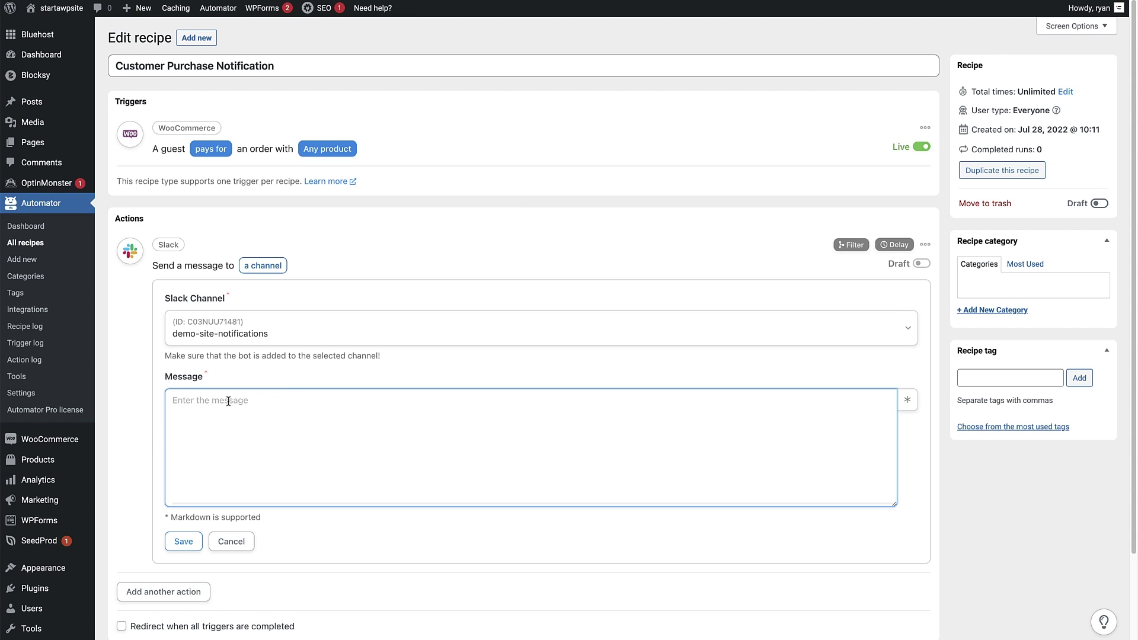
Step: Enter "Customer Purchase Notification:" as the Slack message and insert the trigger's Billing first name token after it
{"action": "type", "text": "Customer Purchase Notification:"}
{"action": "left_click", "coordinate": [905, 401]}
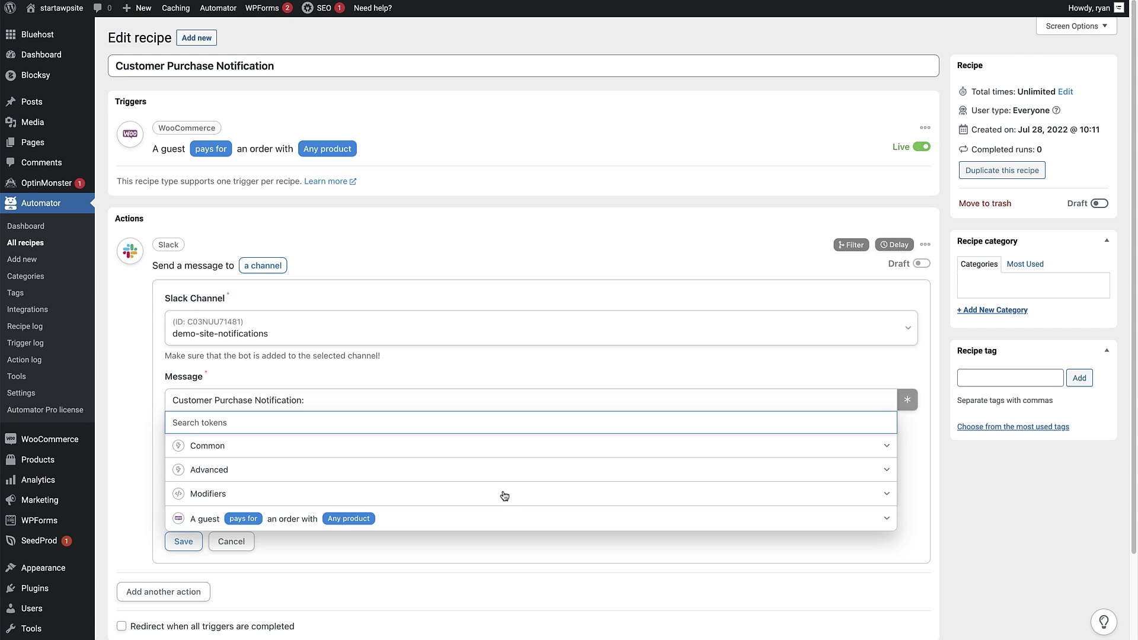
{"action": "left_click", "coordinate": [887, 521]}
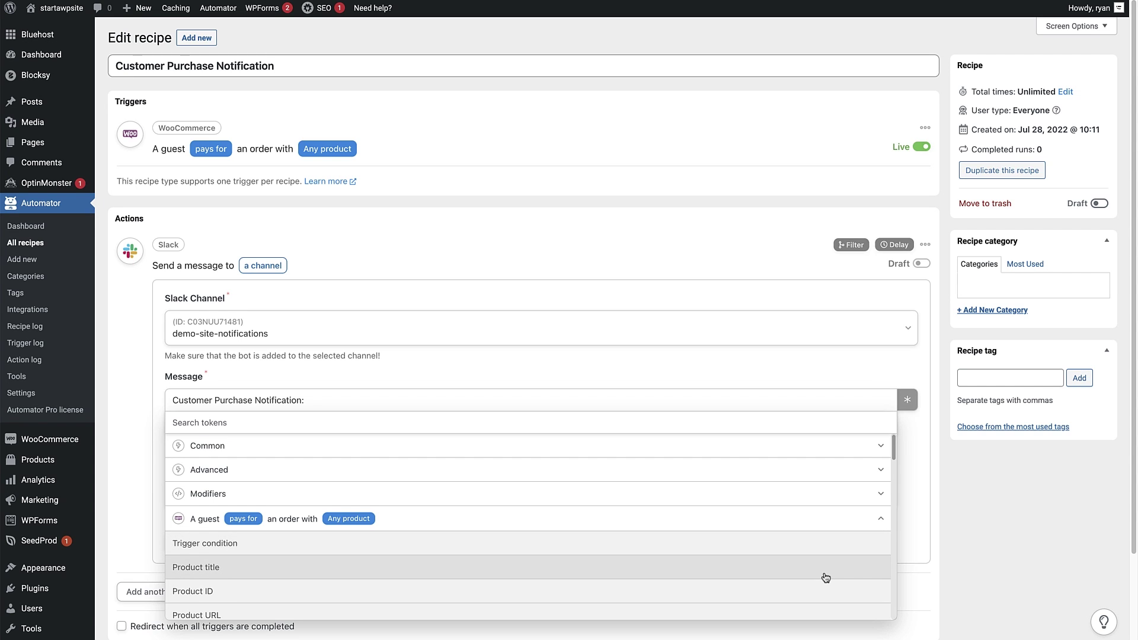
{"action": "scroll", "coordinate": [826, 577], "scroll_direction": "down", "scroll_amount": 1}
{"action": "scroll", "coordinate": [825, 577], "scroll_direction": "down", "scroll_amount": 4}
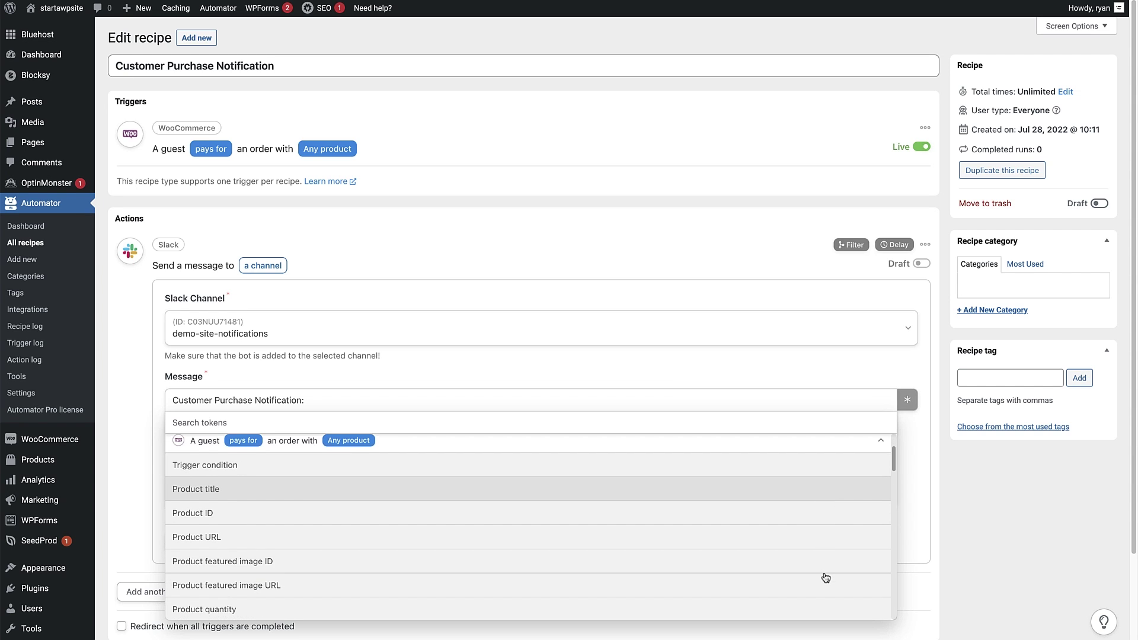
{"action": "scroll", "coordinate": [825, 577], "scroll_direction": "down", "scroll_amount": 5}
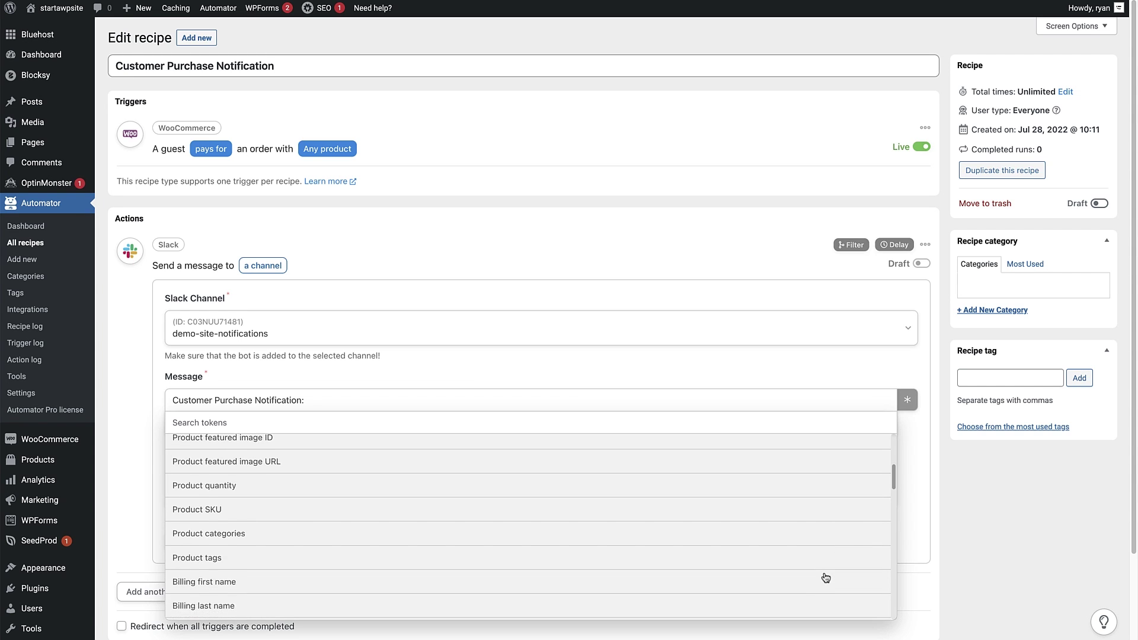
{"action": "scroll", "coordinate": [825, 577], "scroll_direction": "down", "scroll_amount": 3}
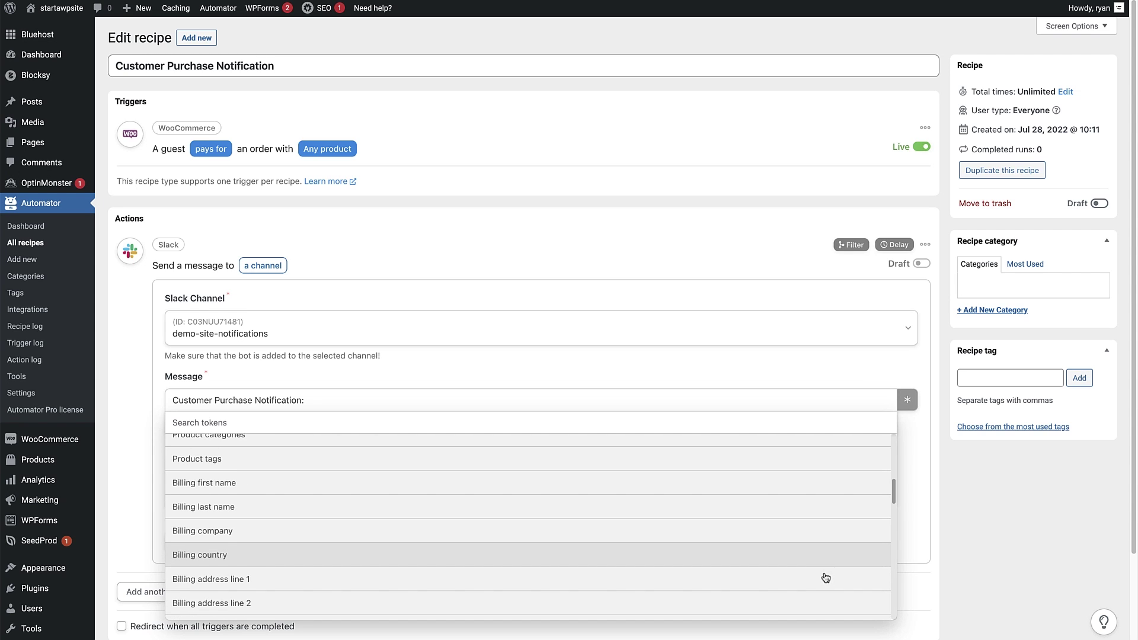
{"action": "left_click", "coordinate": [668, 492]}
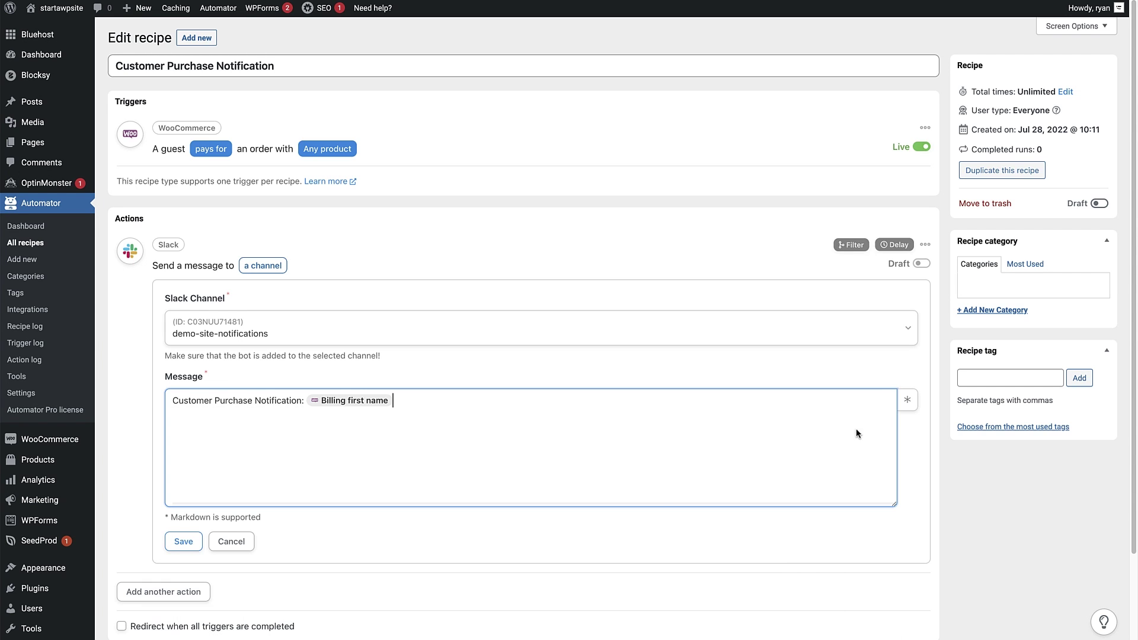
Step: Append the trigger's Billing email and Product title tokens to the Slack message
{"action": "left_click", "coordinate": [905, 402]}
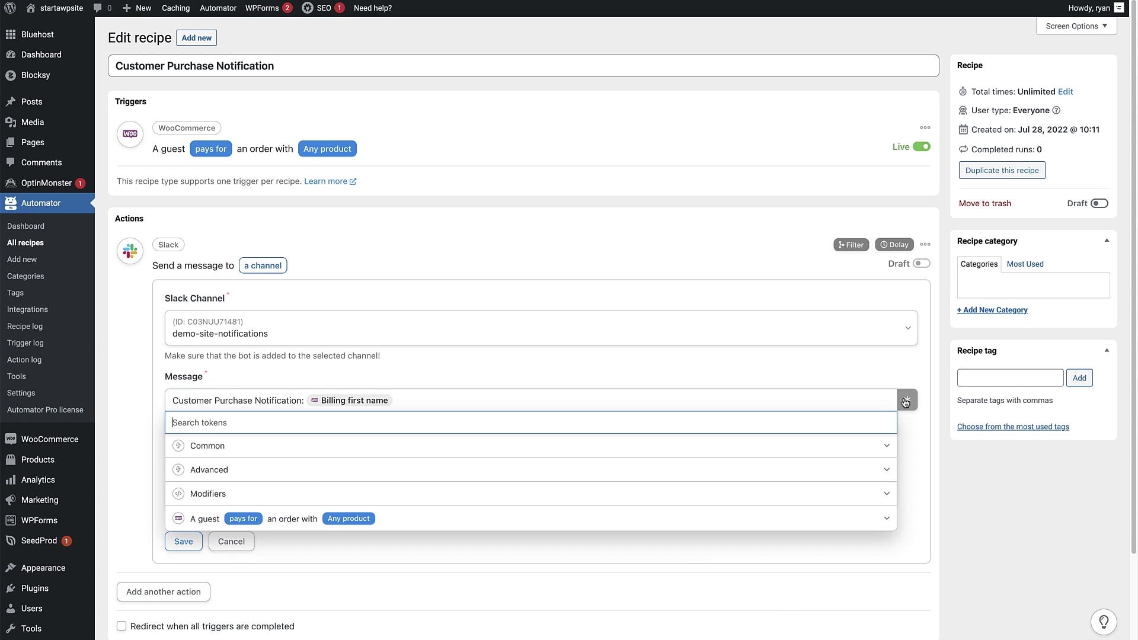
{"action": "left_click", "coordinate": [804, 525]}
{"action": "scroll", "coordinate": [806, 525], "scroll_direction": "down", "scroll_amount": 9}
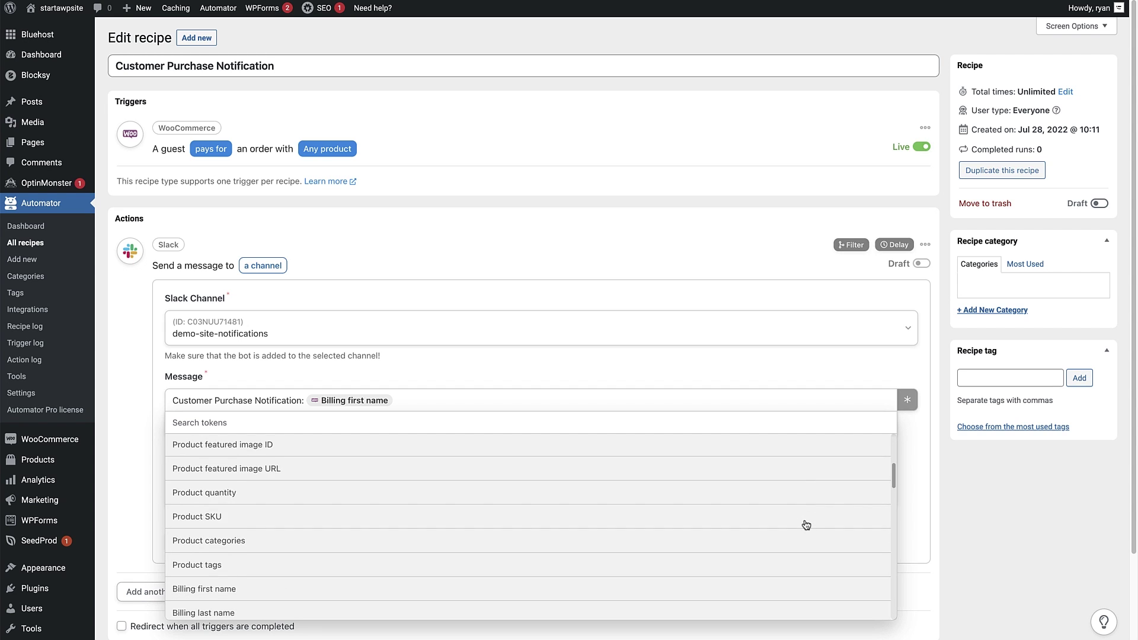
{"action": "scroll", "coordinate": [806, 525], "scroll_direction": "down", "scroll_amount": 10}
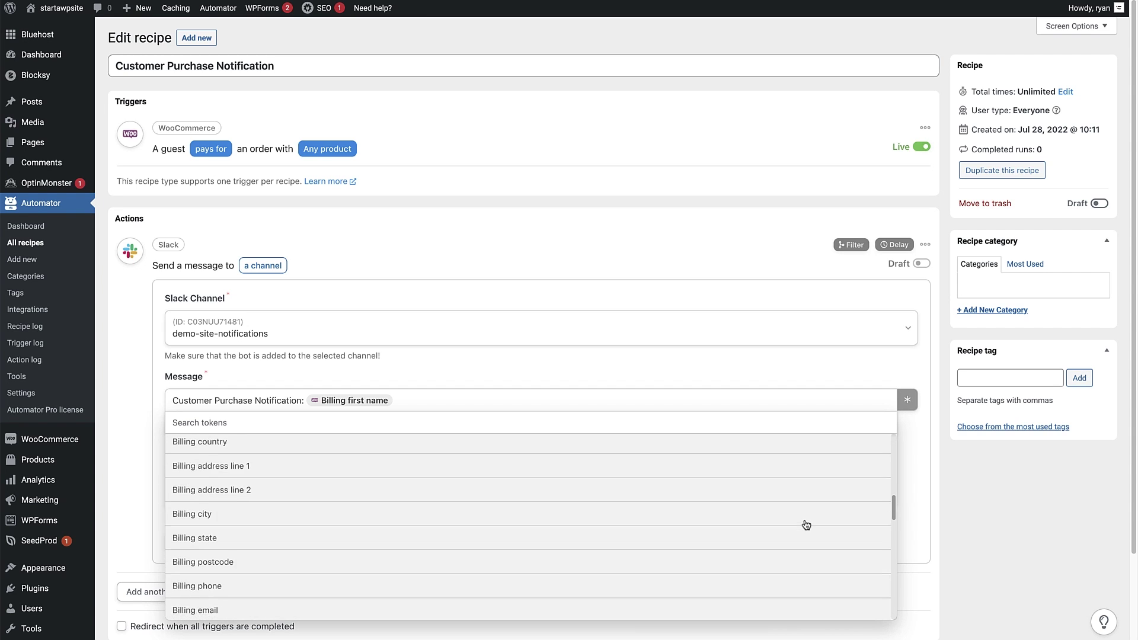
{"action": "left_click", "coordinate": [508, 535]}
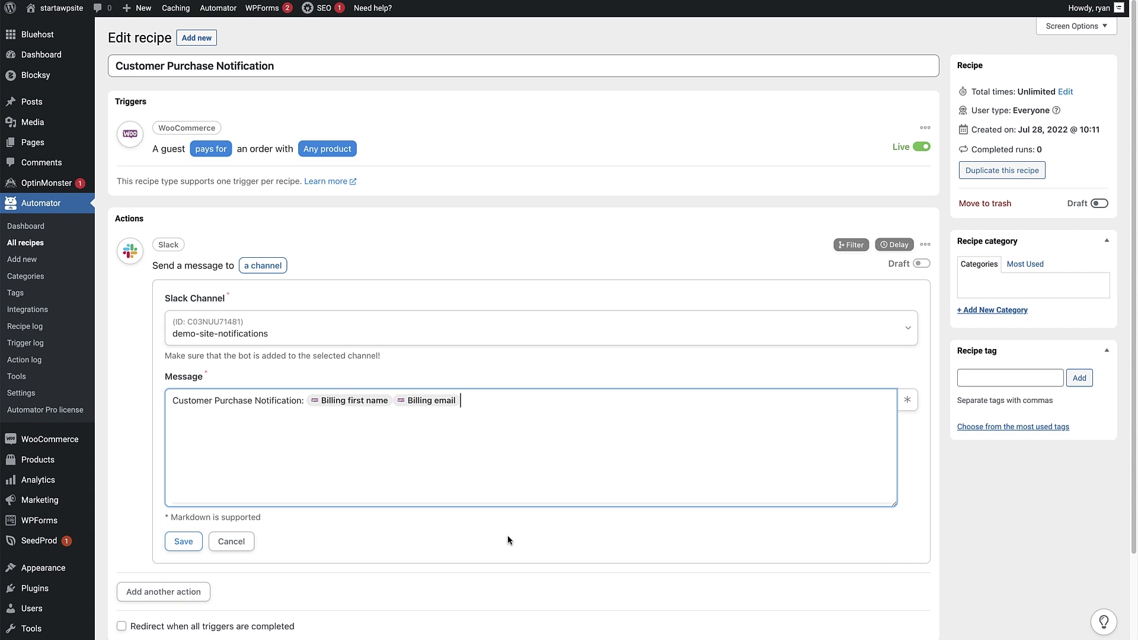
{"action": "left_click", "coordinate": [899, 401]}
{"action": "left_click", "coordinate": [885, 519]}
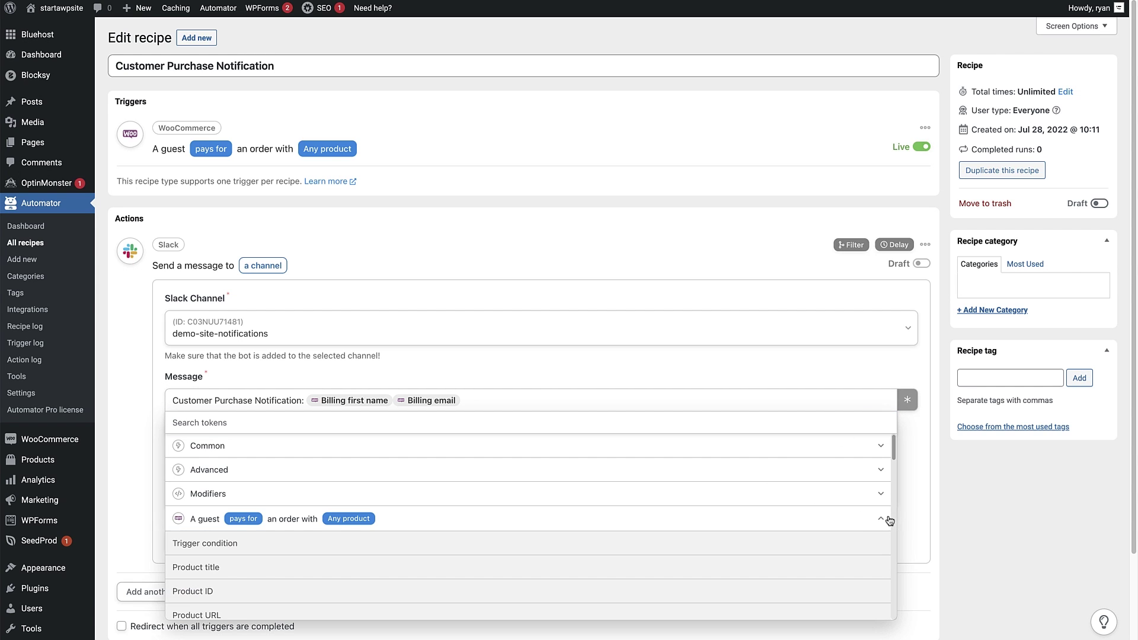
{"action": "left_click", "coordinate": [659, 575]}
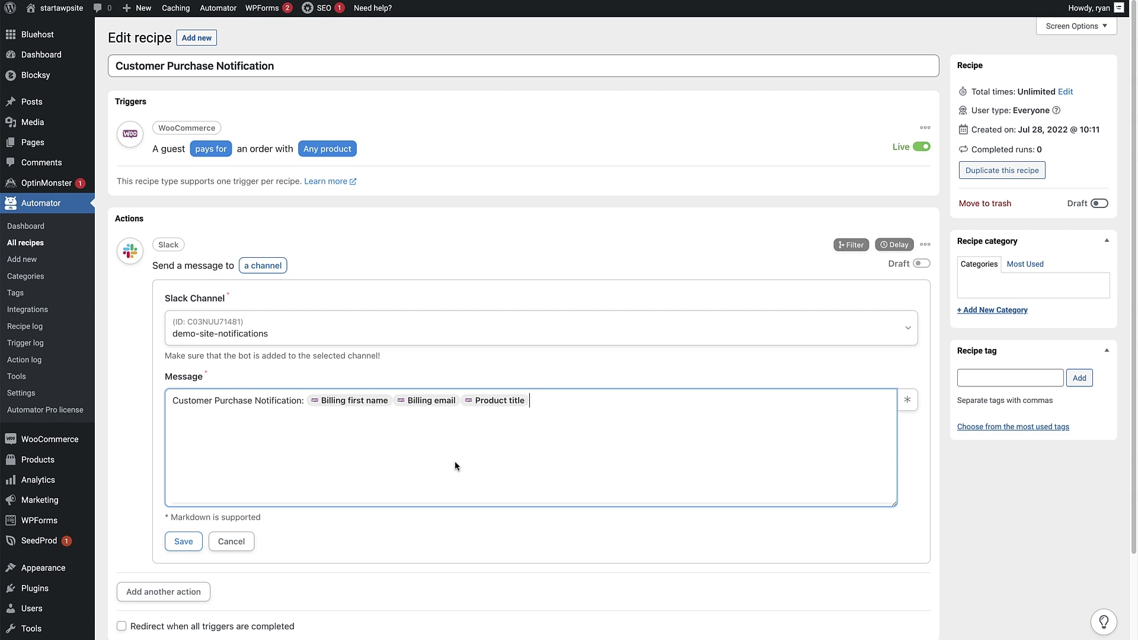
Step: Save the Slack action and switch the whole recipe from Draft to Live
{"action": "left_click", "coordinate": [193, 544]}
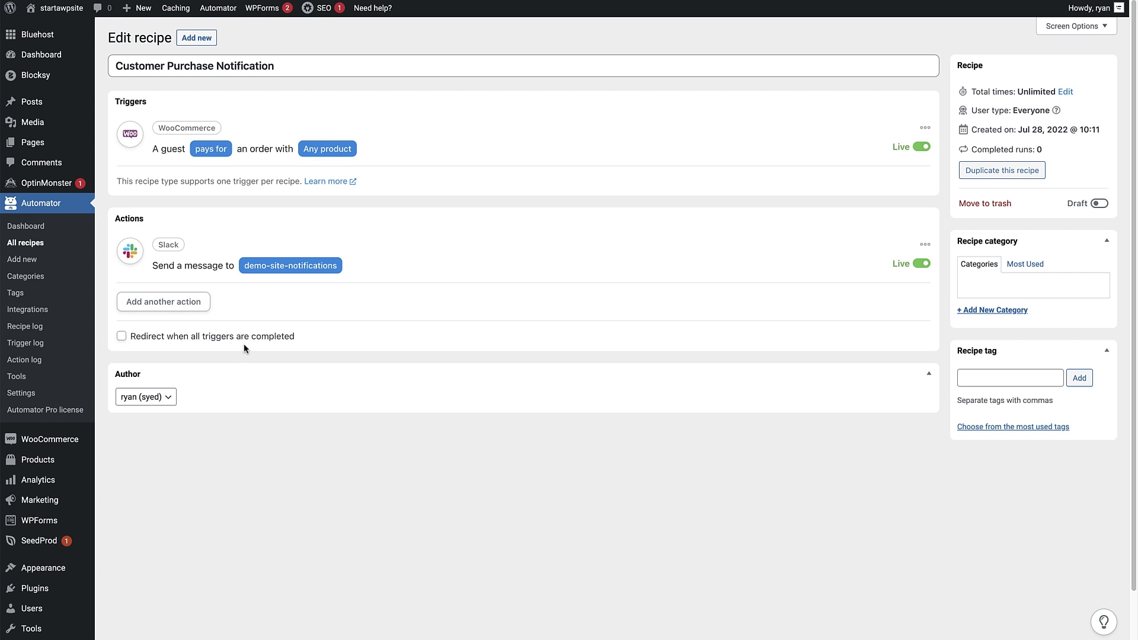
{"action": "left_click", "coordinate": [1092, 205]}
Step: Open the WooCommerce orders, and switch to Slack to check the demo-site-notifications channel for the purchase message
{"action": "mouse_move", "coordinate": [737, 266]}
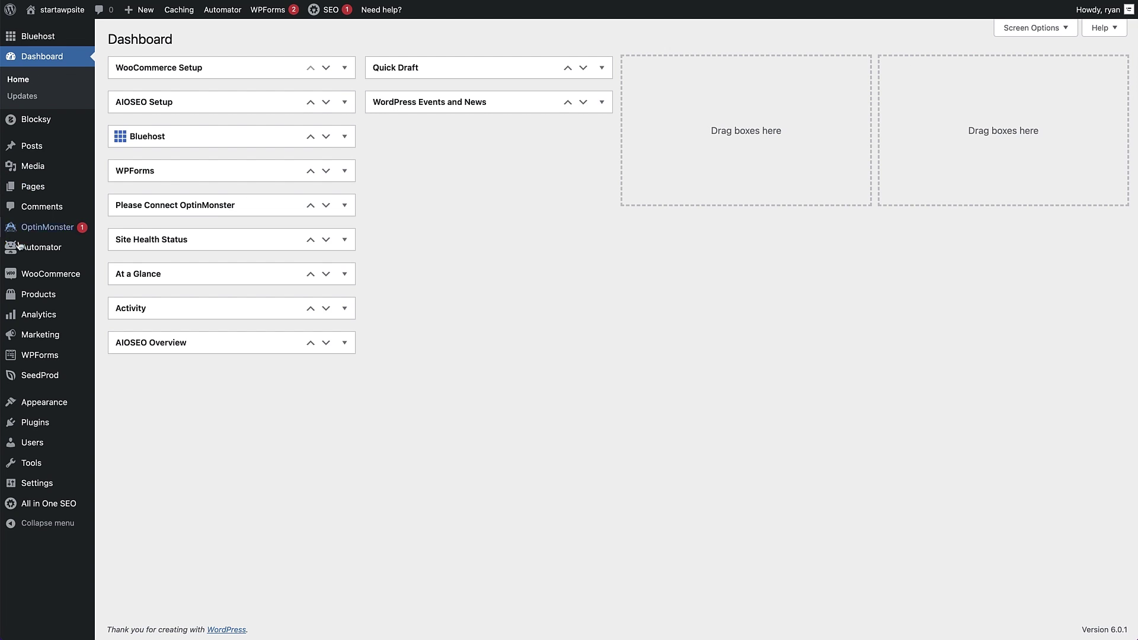
{"action": "mouse_move", "coordinate": [52, 273]}
{"action": "left_click", "coordinate": [136, 294]}
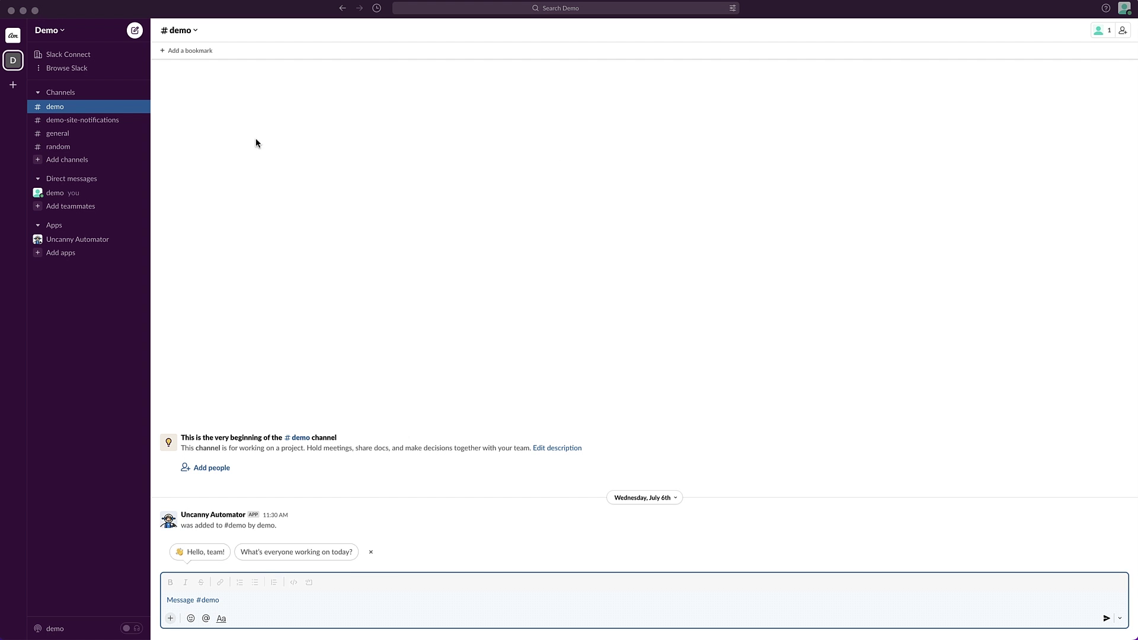
{"action": "left_click", "coordinate": [87, 123]}
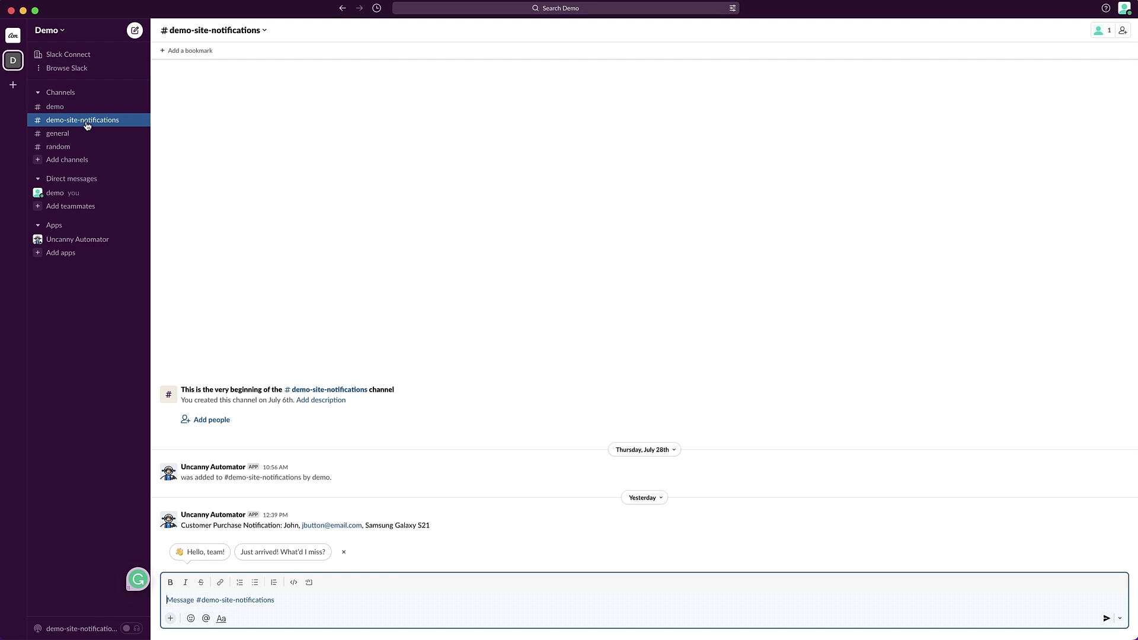